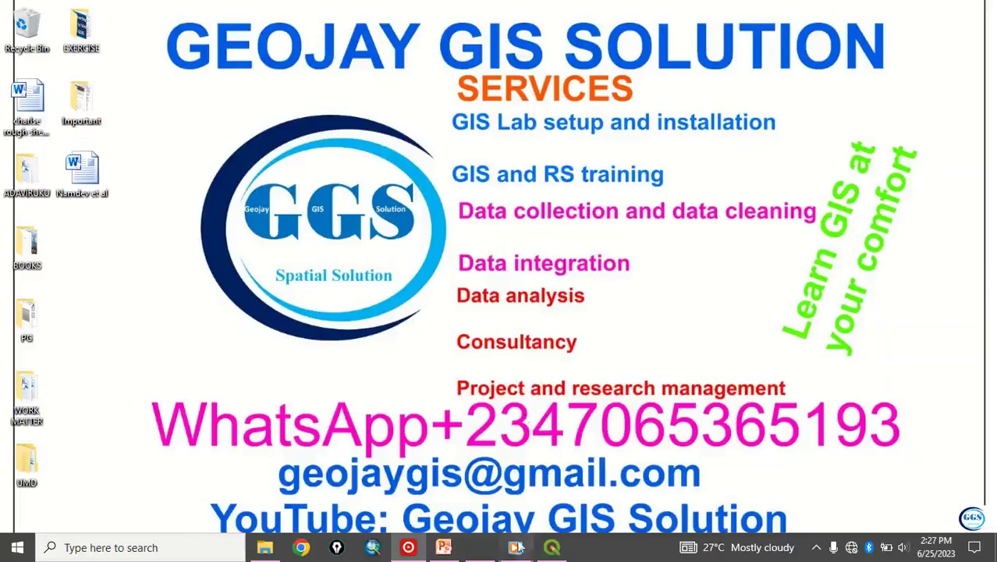
Step: Bring Windows Photos back and step back to the 2.png Subscribe image
{"action": "left_click", "coordinate": [482, 555]}
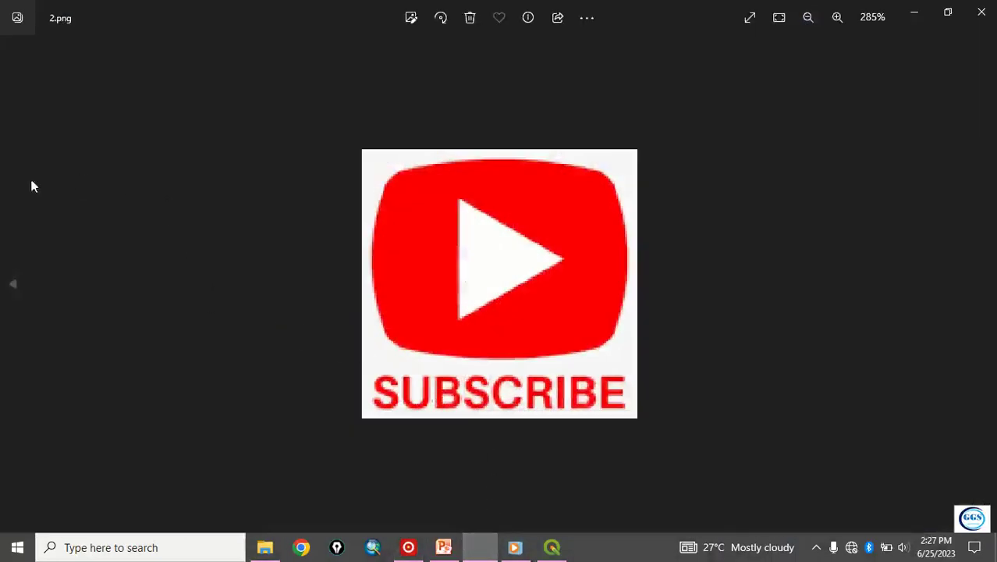
{"action": "left_click", "coordinate": [11, 288]}
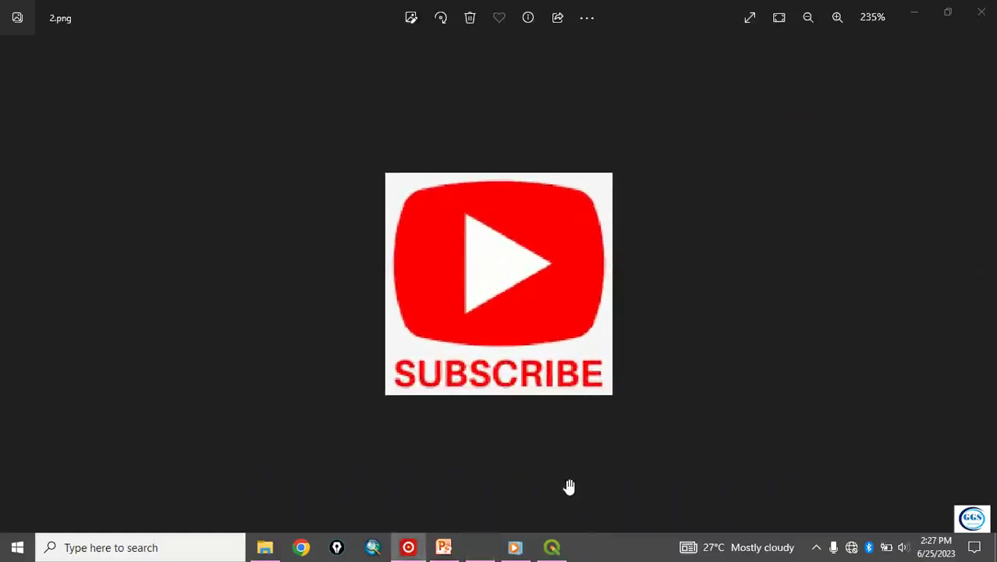
Step: Add Contamination1.tif from the EXERCISE folder to the QGIS project as a raster layer
{"action": "left_click", "coordinate": [552, 548]}
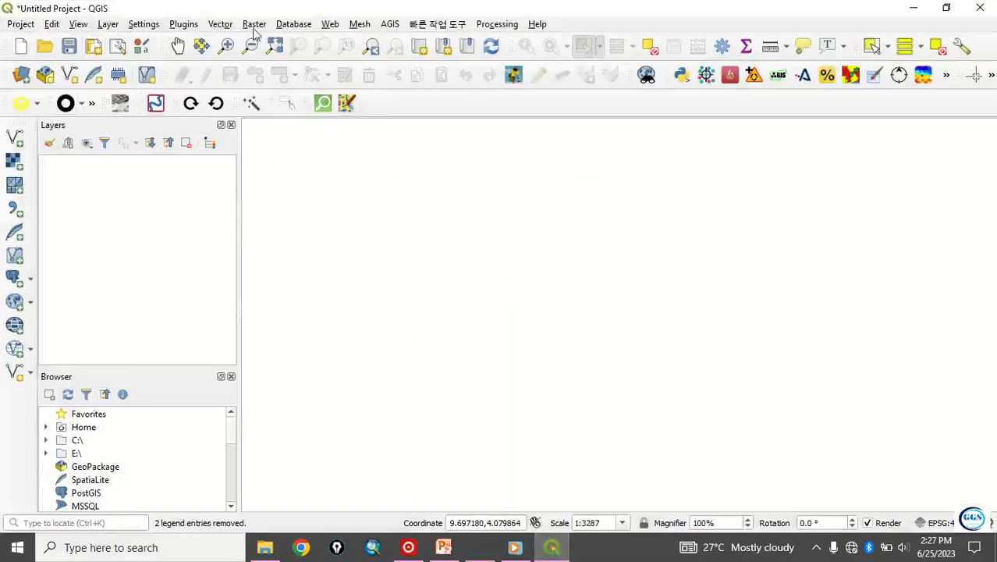
{"action": "left_click", "coordinate": [109, 25]}
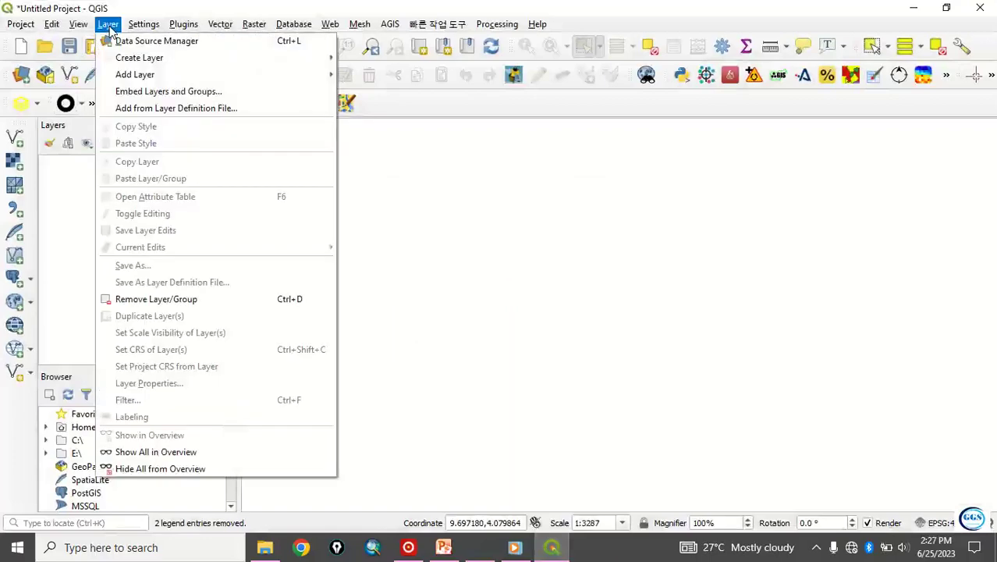
{"action": "mouse_move", "coordinate": [132, 80]}
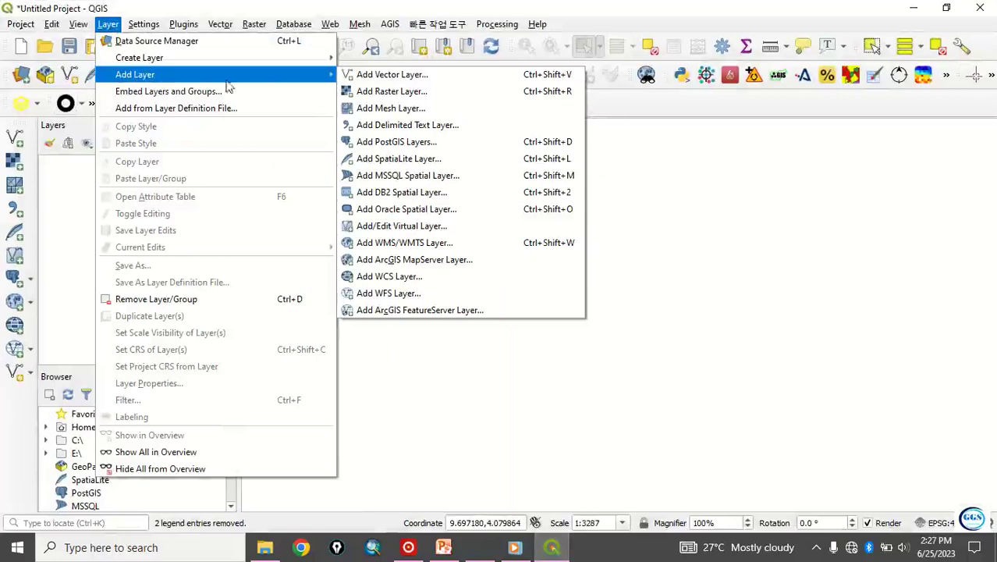
{"action": "left_click", "coordinate": [391, 91]}
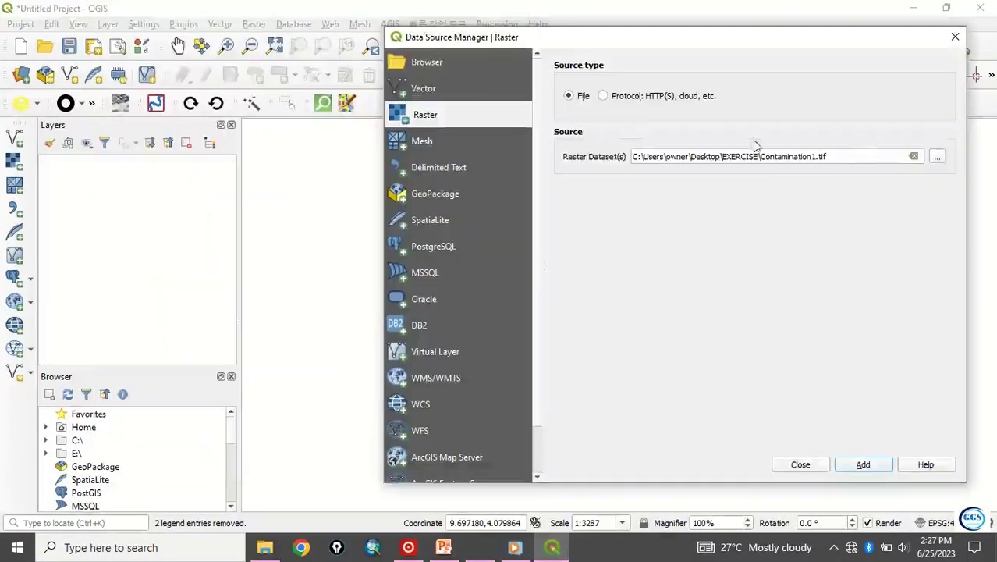
{"action": "left_click", "coordinate": [937, 157]}
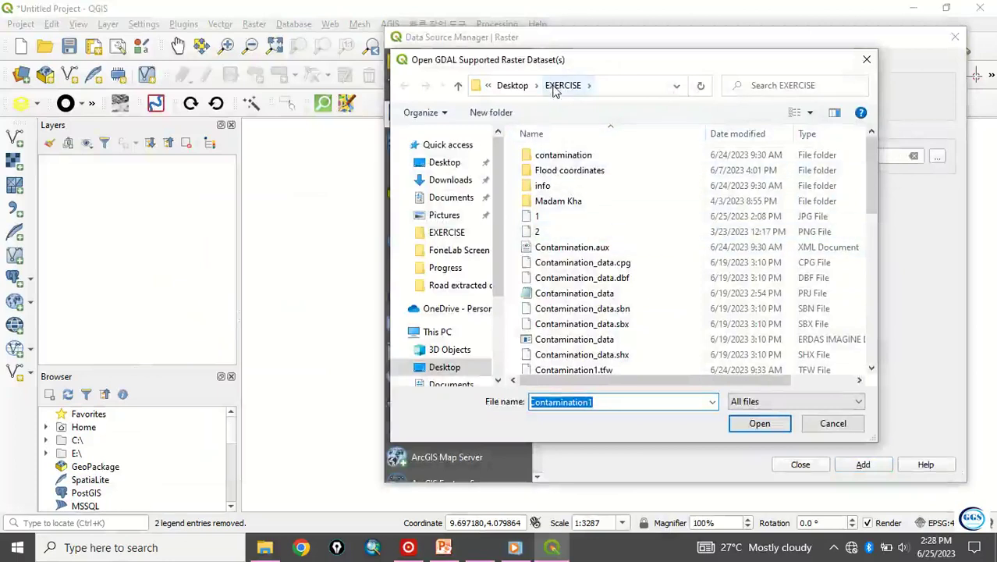
{"action": "scroll", "coordinate": [559, 274], "scroll_direction": "down", "scroll_amount": 1}
{"action": "scroll", "coordinate": [558, 275], "scroll_direction": "down", "scroll_amount": 1}
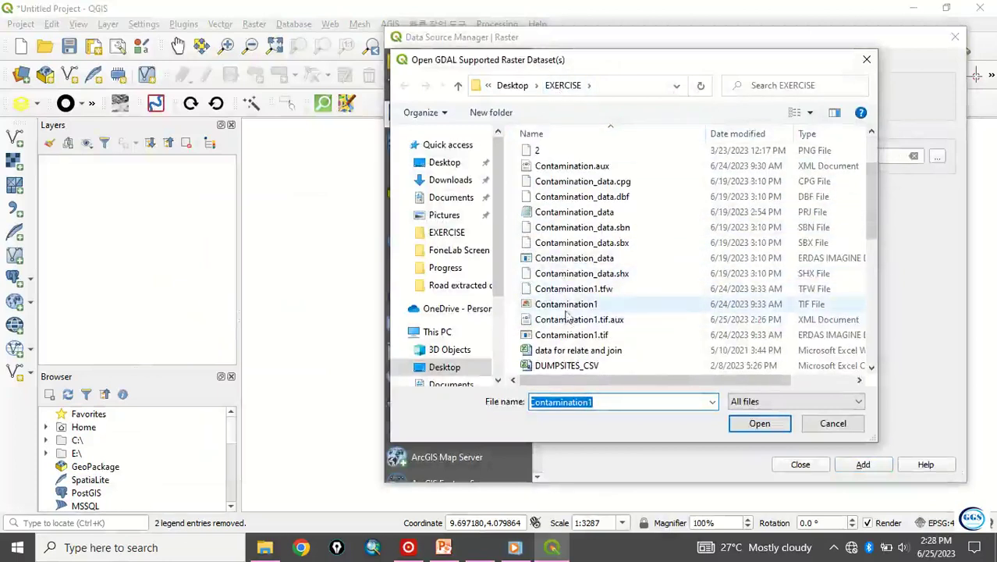
{"action": "left_click", "coordinate": [574, 304]}
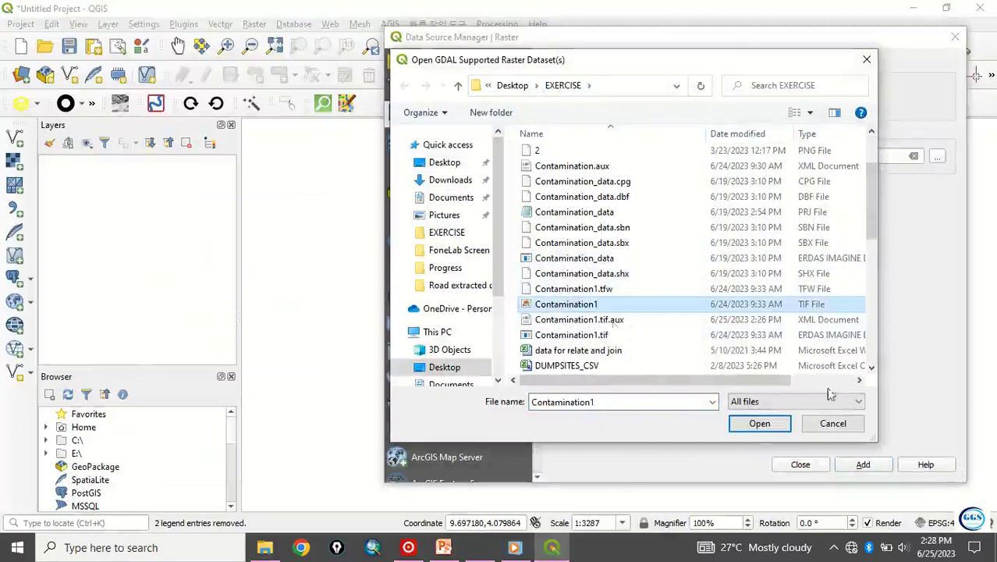
{"action": "left_click", "coordinate": [759, 424]}
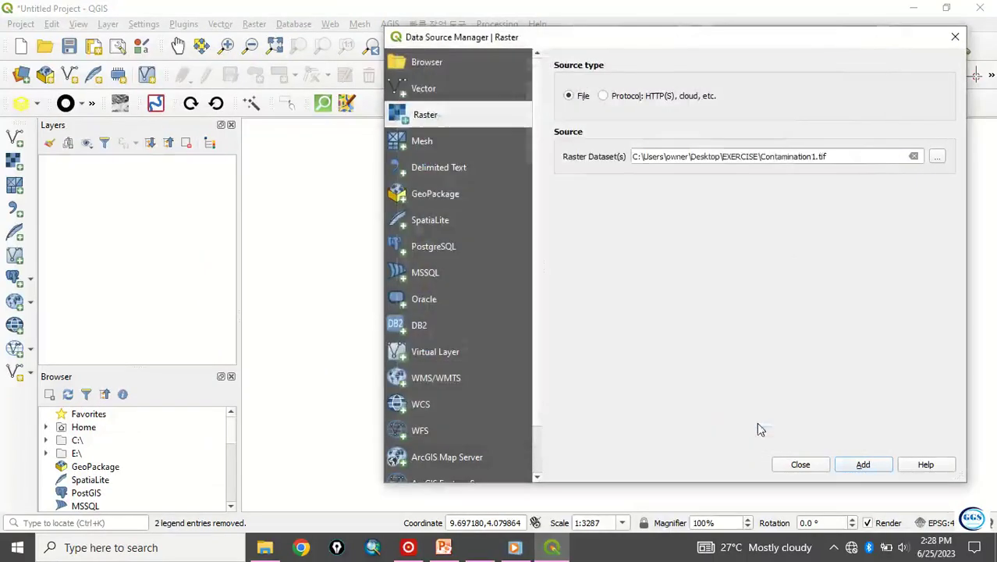
{"action": "left_click", "coordinate": [860, 465]}
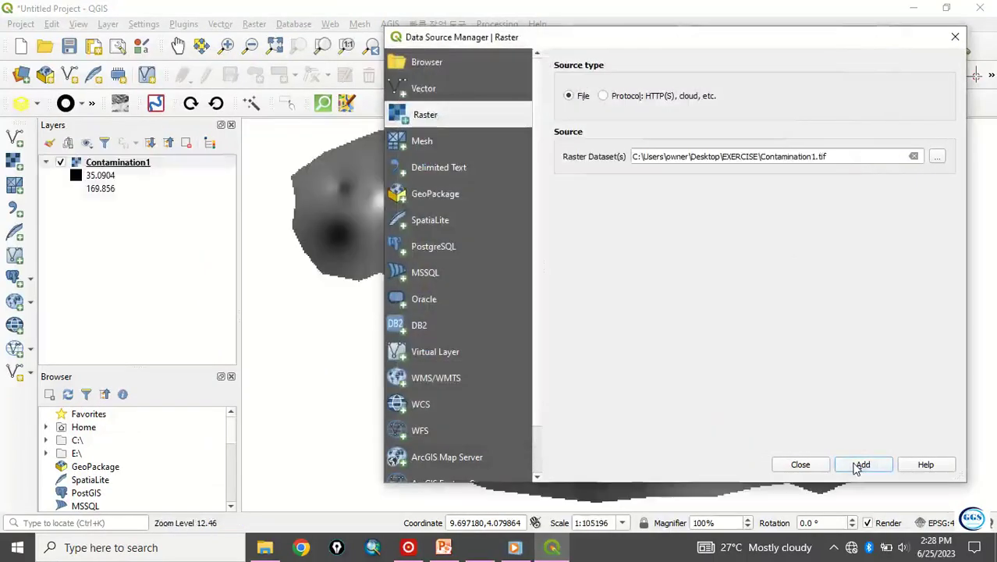
Step: Render Contamination1 as singleband pseudocolor with Equal Interval classification and apply it
{"action": "left_click", "coordinate": [799, 466]}
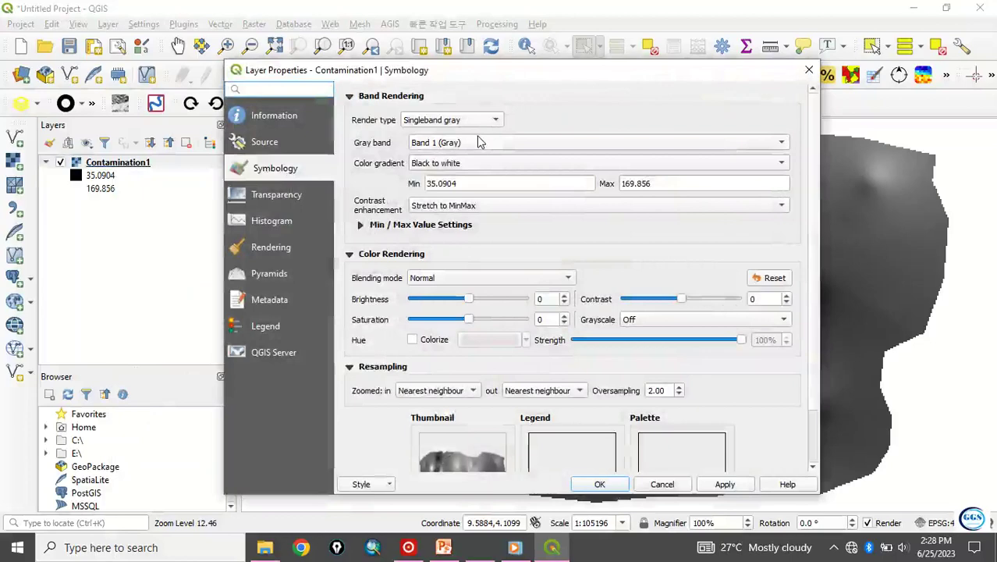
{"action": "left_click", "coordinate": [496, 121]}
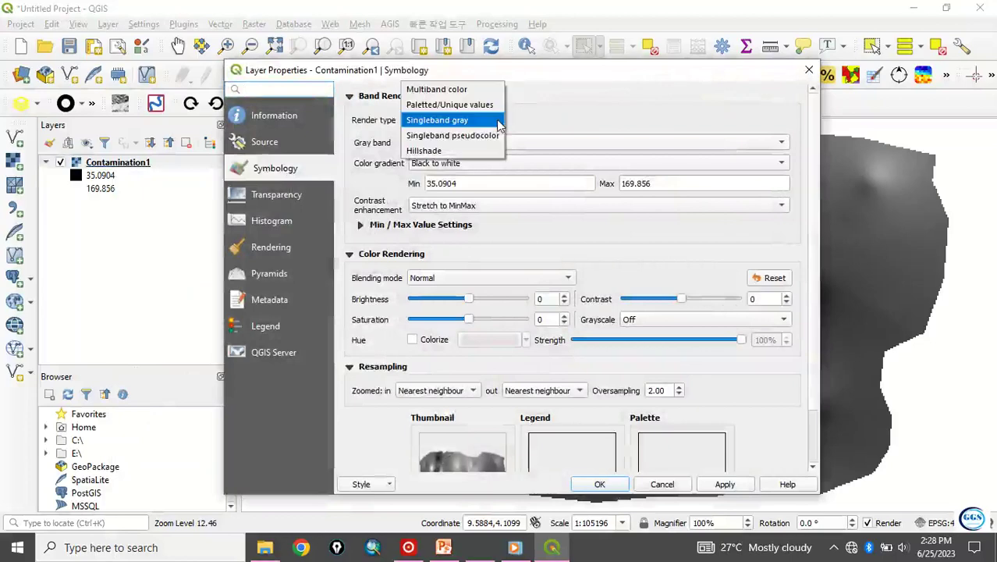
{"action": "left_click", "coordinate": [449, 138]}
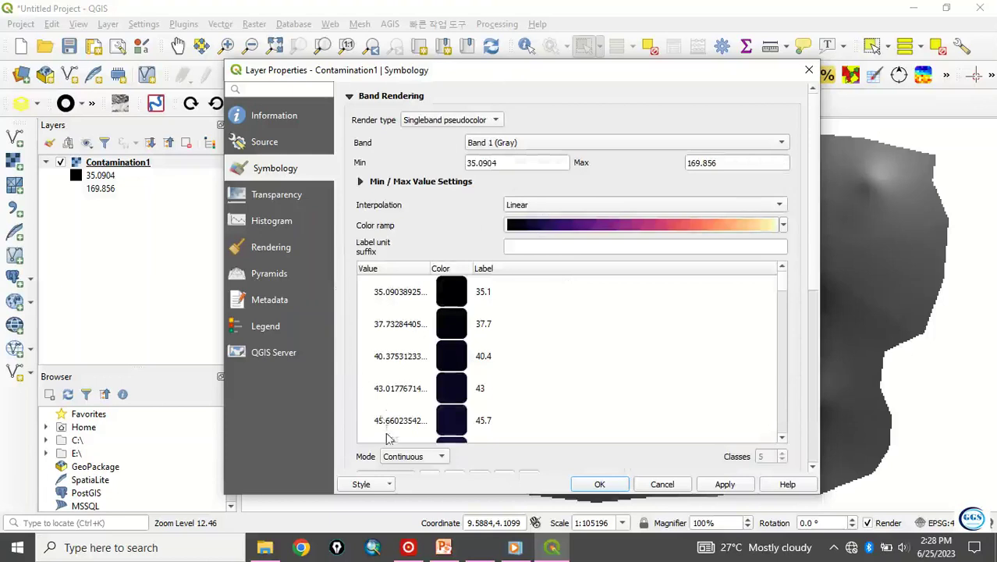
{"action": "left_click", "coordinate": [443, 458]}
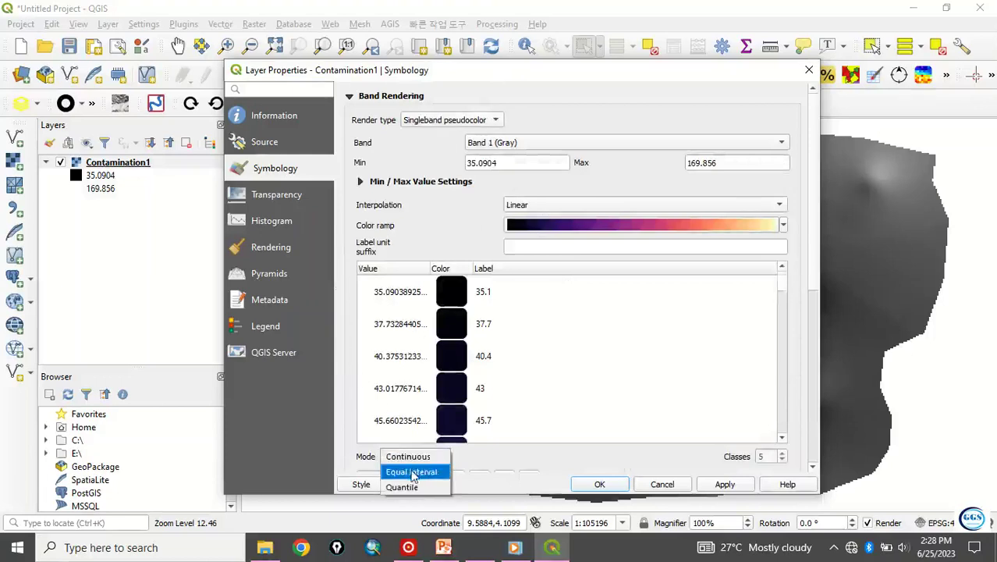
{"action": "left_click", "coordinate": [413, 472]}
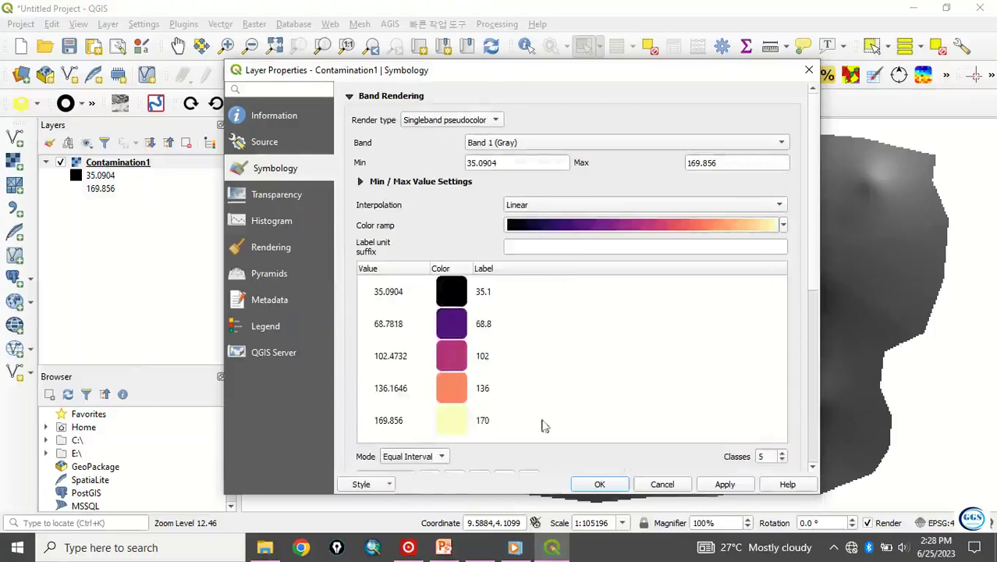
{"action": "left_click", "coordinate": [600, 484]}
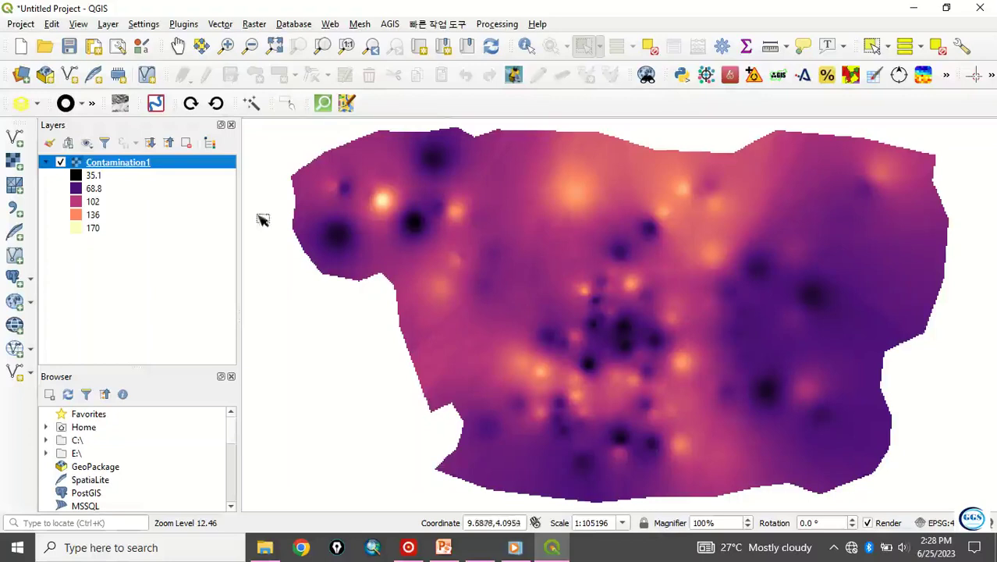
{"action": "right_click", "coordinate": [117, 164]}
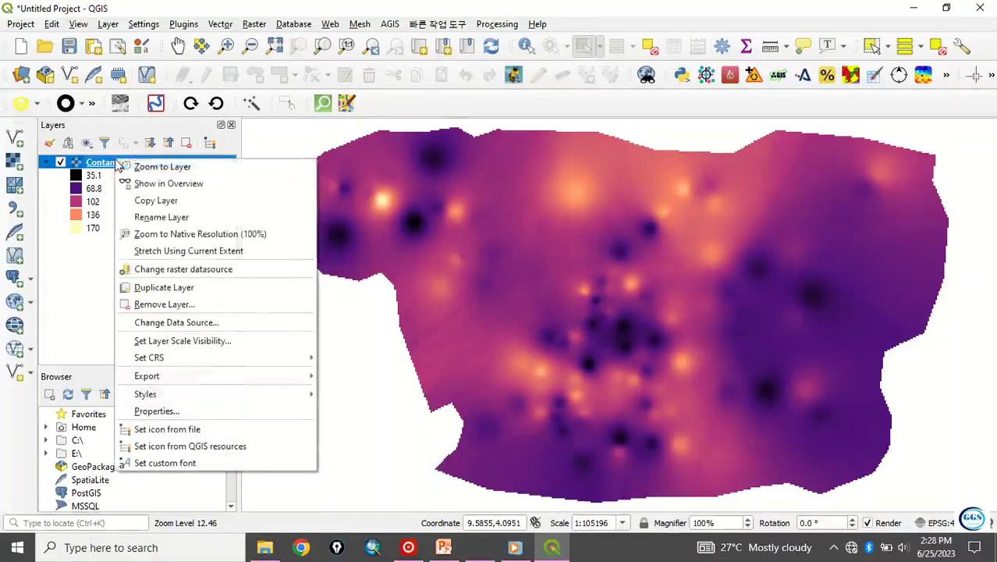
{"action": "left_click", "coordinate": [90, 284]}
{"action": "left_click", "coordinate": [89, 281]}
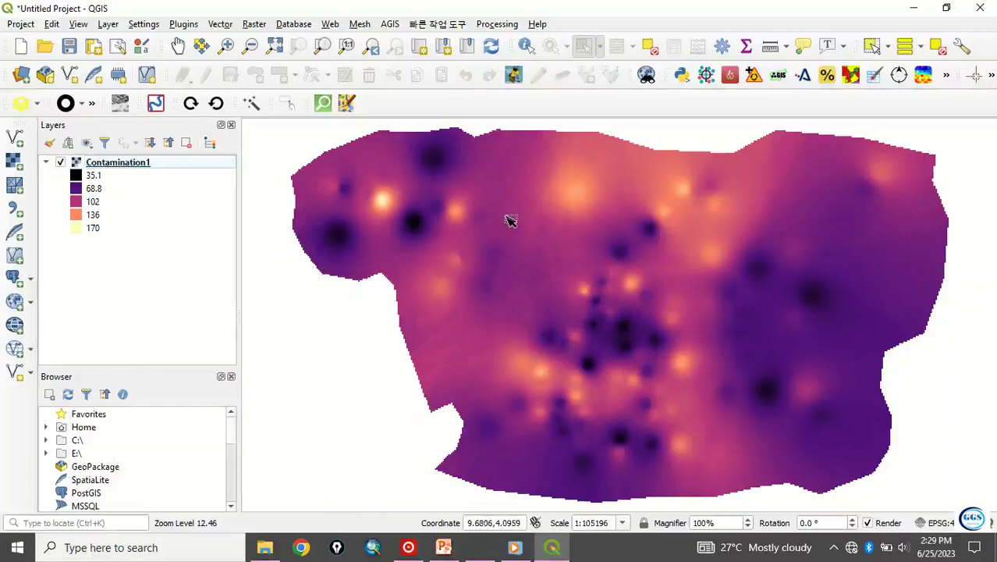
Step: Launch Raster > Conversion > Polygonize (Raster to Vector) for Contamination1, band 1
{"action": "left_click", "coordinate": [253, 25]}
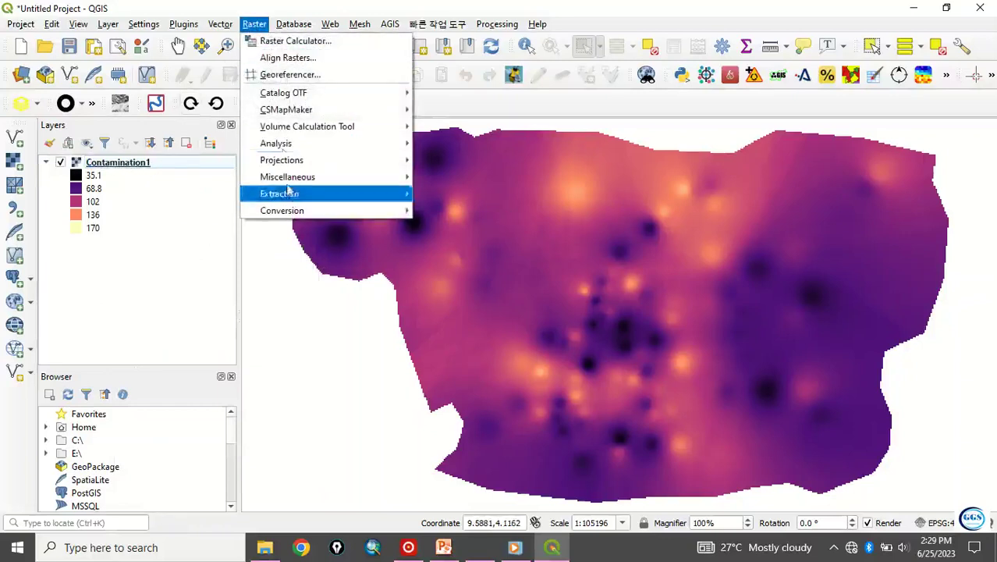
{"action": "mouse_move", "coordinate": [295, 216]}
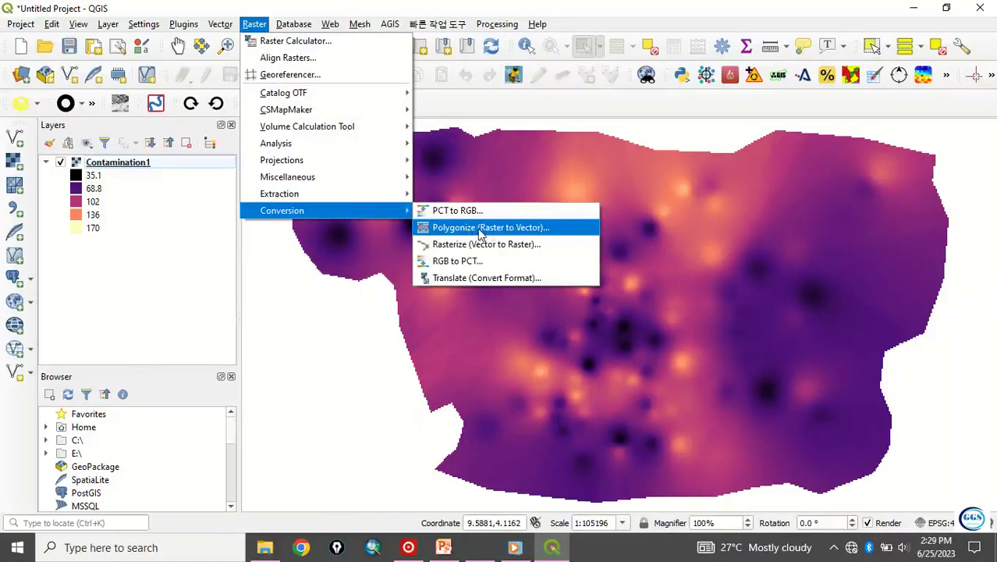
{"action": "left_click", "coordinate": [503, 227]}
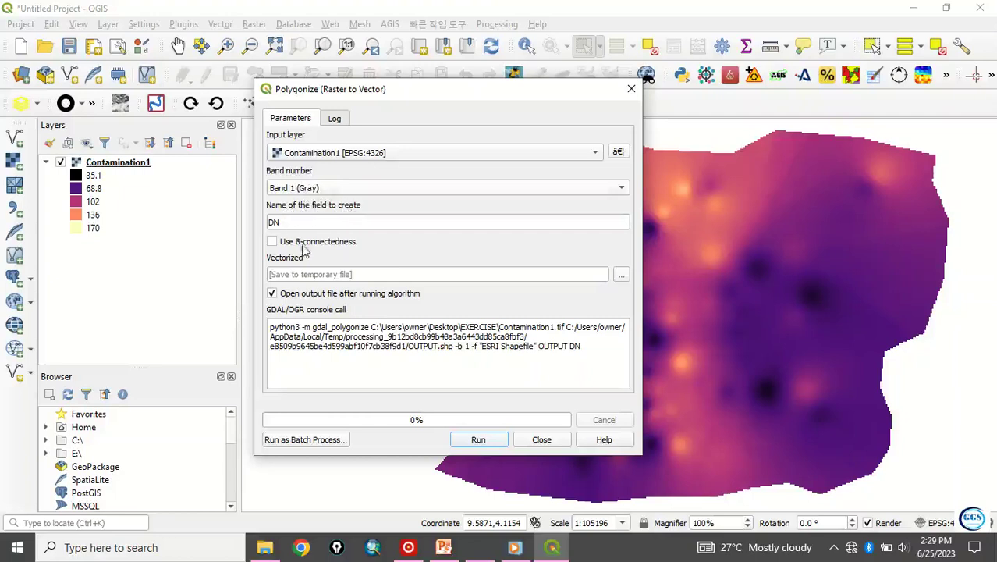
Step: Save the polygonize output to file as Vecctorized in SHP (ESRI Shapefile) format
{"action": "left_click", "coordinate": [621, 275]}
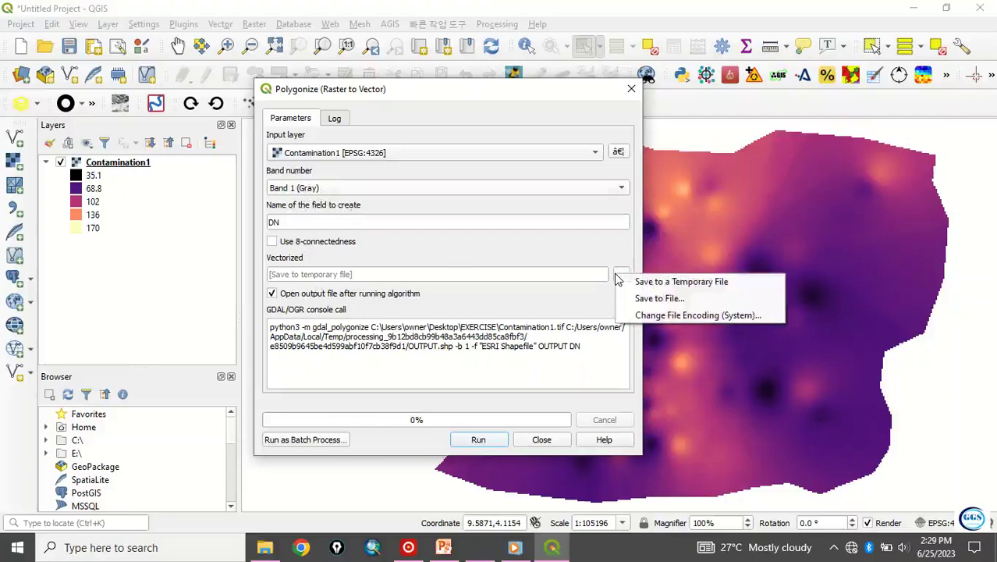
{"action": "left_click", "coordinate": [660, 299]}
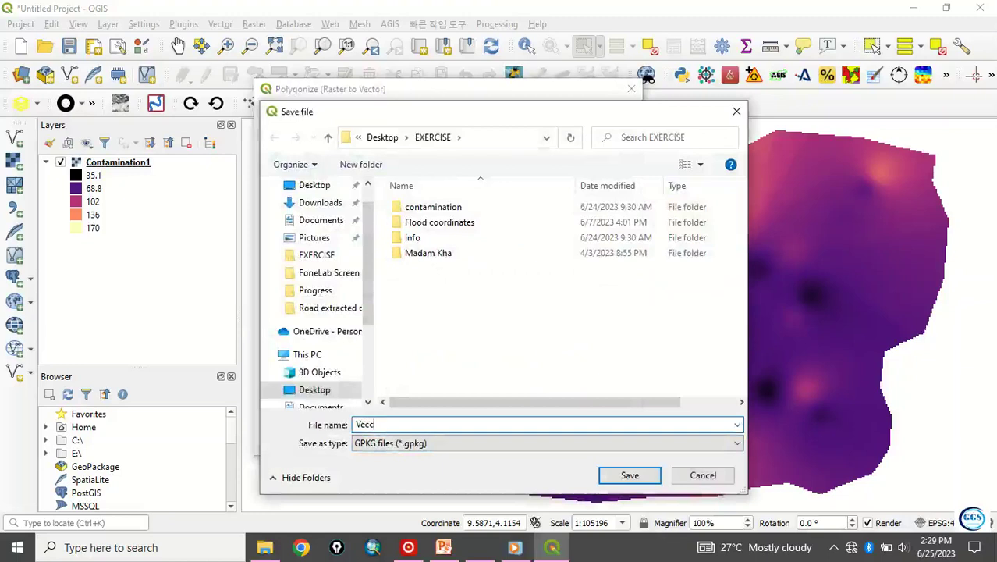
{"action": "type", "text": "Vecctorized"}
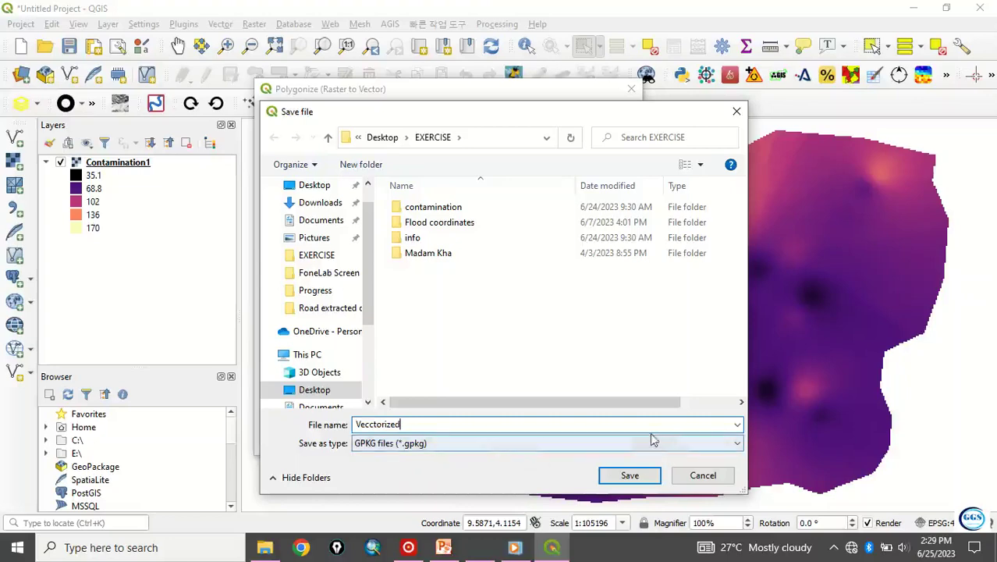
{"action": "left_click", "coordinate": [568, 445]}
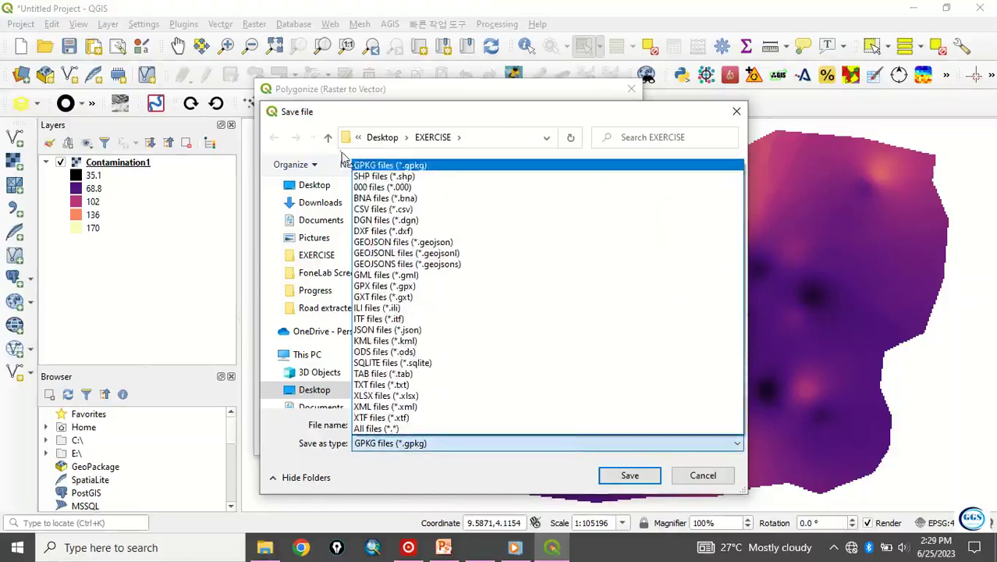
{"action": "left_click", "coordinate": [380, 179]}
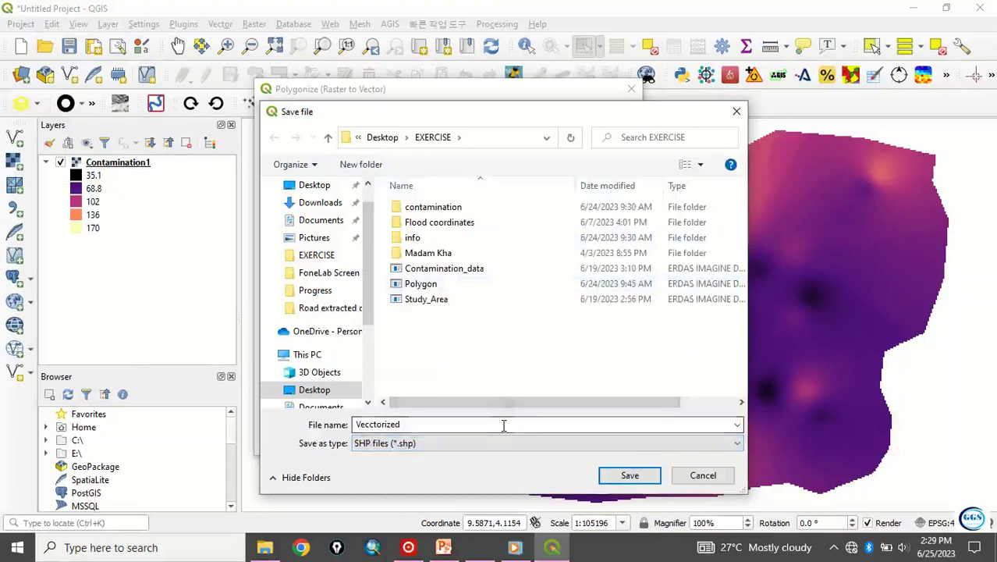
{"action": "left_click", "coordinate": [630, 476]}
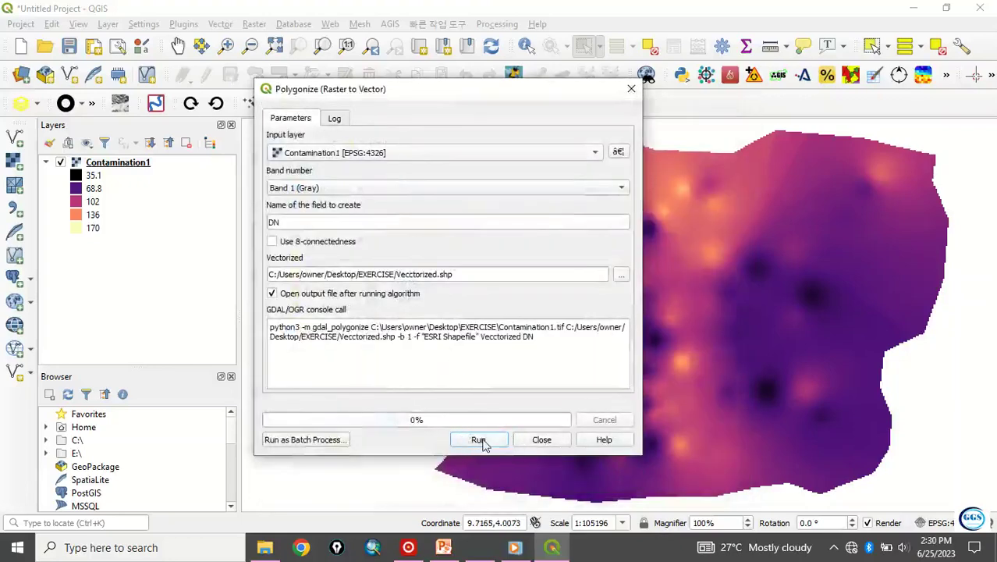
Step: Run Polygonize, close the dialog, and hide the Contamination1 raster layer
{"action": "left_click", "coordinate": [478, 439]}
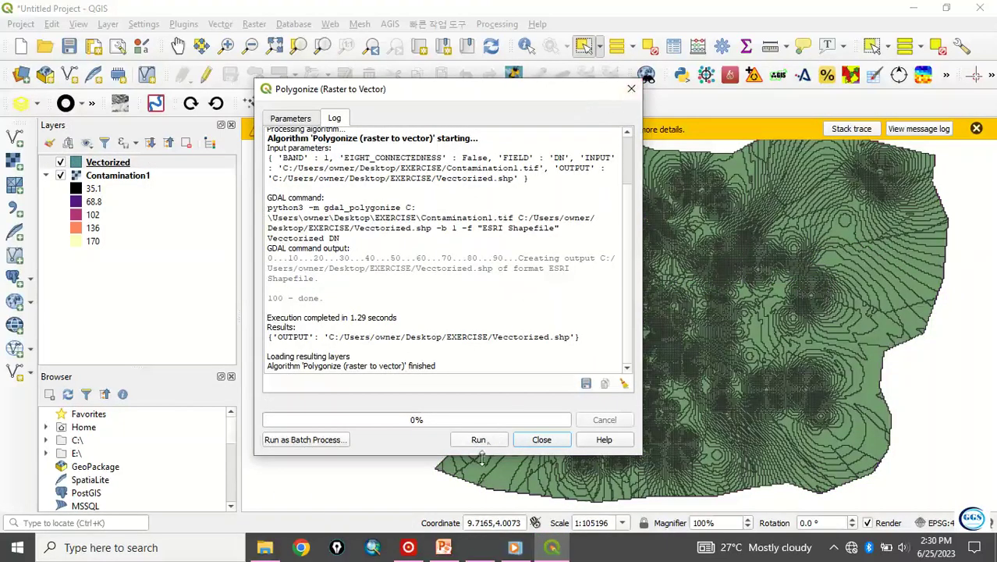
{"action": "left_click", "coordinate": [540, 441]}
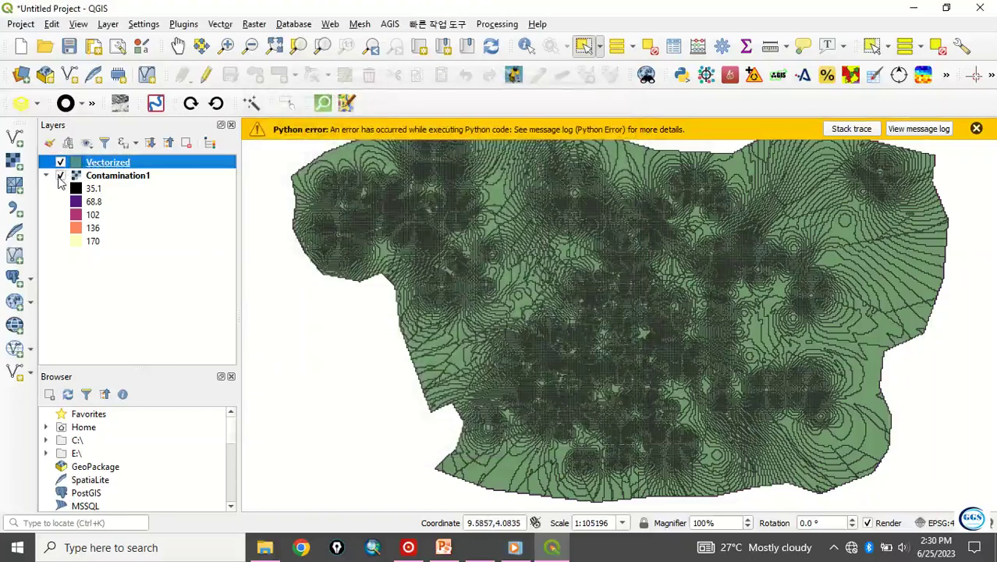
{"action": "left_click", "coordinate": [60, 176]}
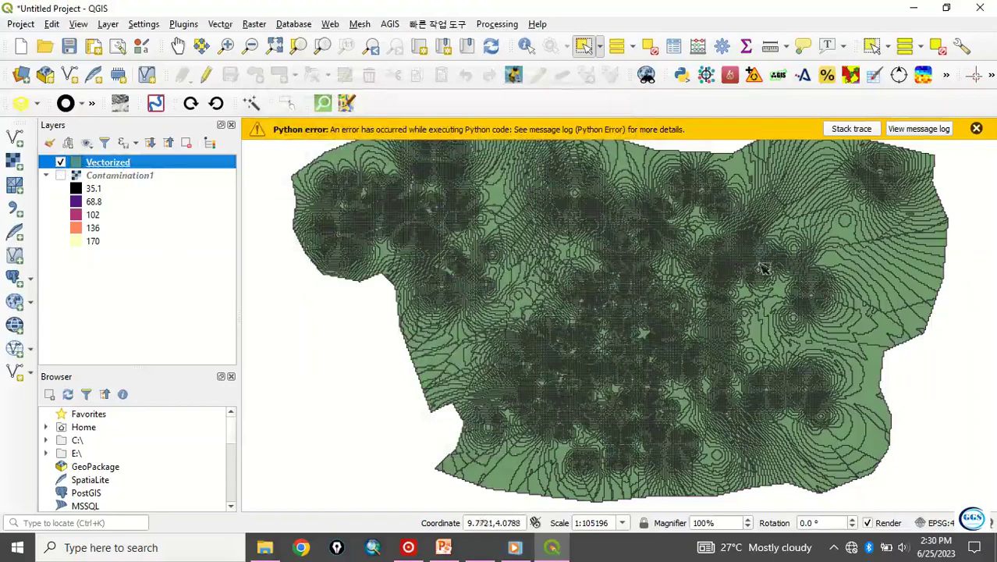
{"action": "scroll", "coordinate": [695, 303], "scroll_direction": "up", "scroll_amount": 3}
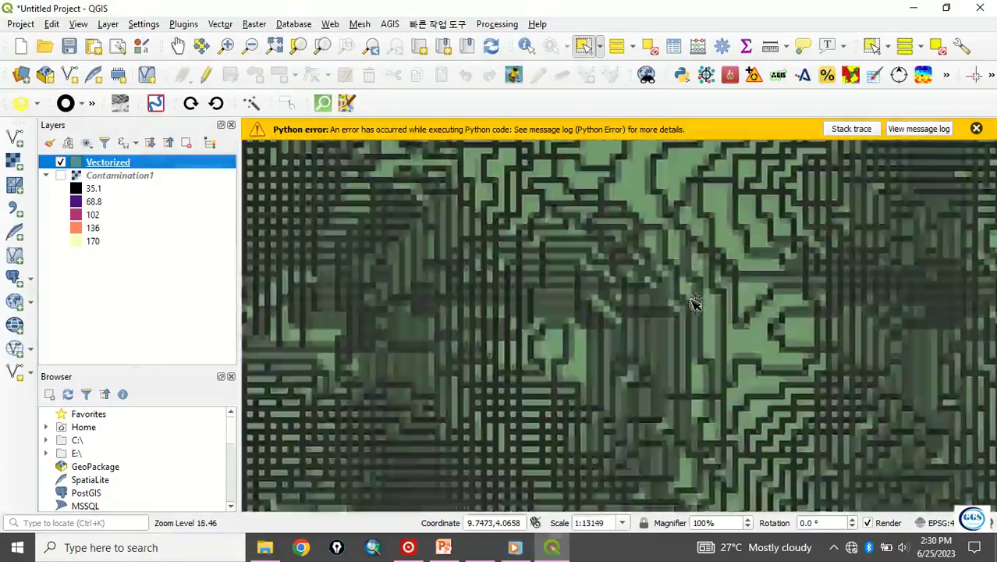
{"action": "scroll", "coordinate": [695, 303], "scroll_direction": "up", "scroll_amount": 1}
{"action": "scroll", "coordinate": [695, 302], "scroll_direction": "down", "scroll_amount": 1}
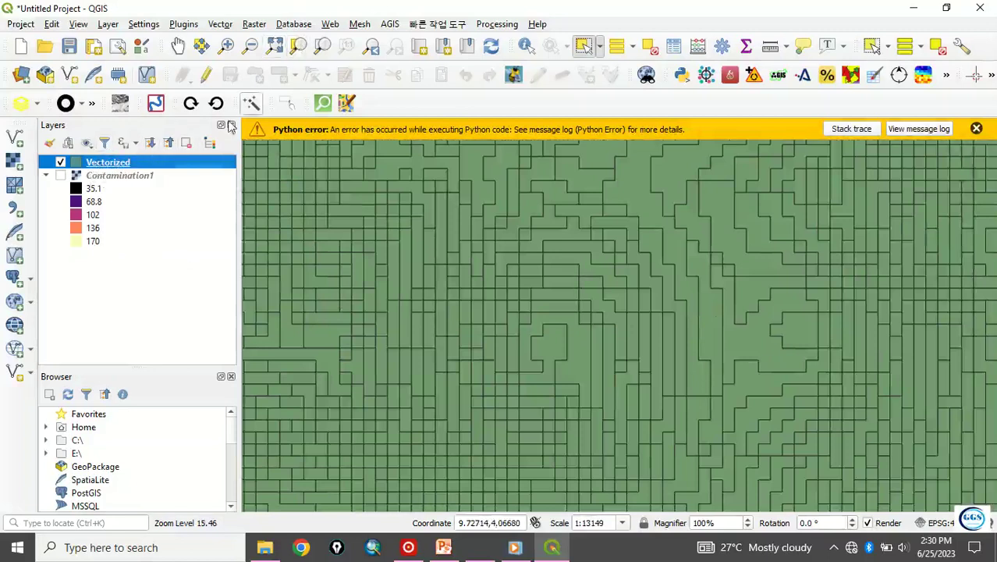
Step: Select a polygon of the Vectorized layer using Select Features
{"action": "left_click", "coordinate": [582, 49]}
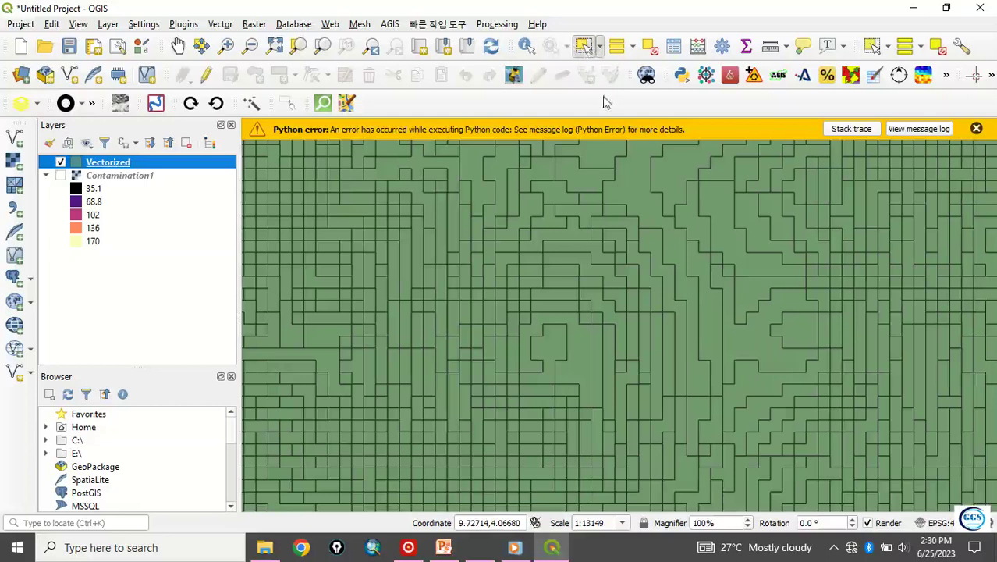
{"action": "left_click", "coordinate": [707, 351]}
{"action": "left_click", "coordinate": [748, 355]}
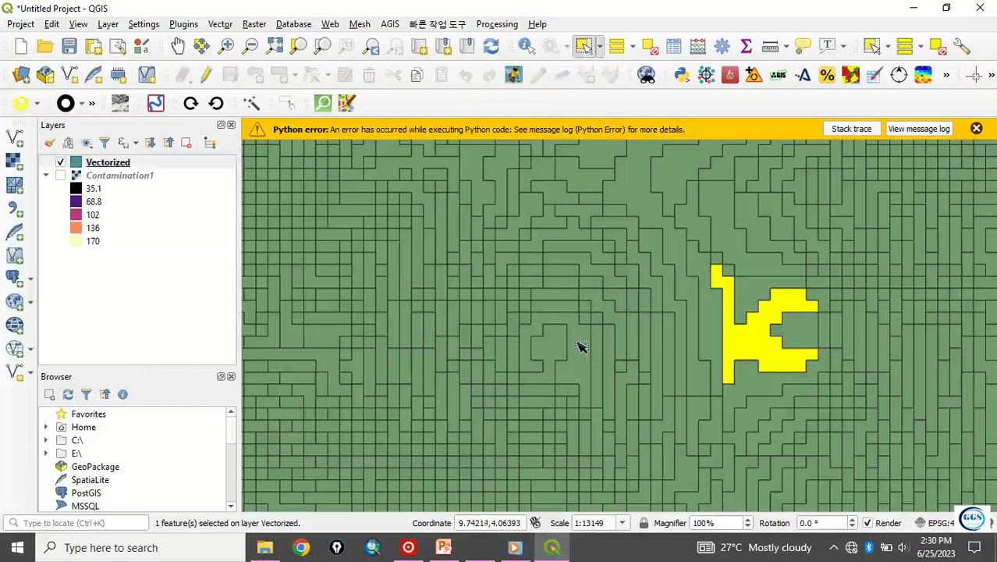
{"action": "scroll", "coordinate": [579, 347], "scroll_direction": "down", "scroll_amount": 1}
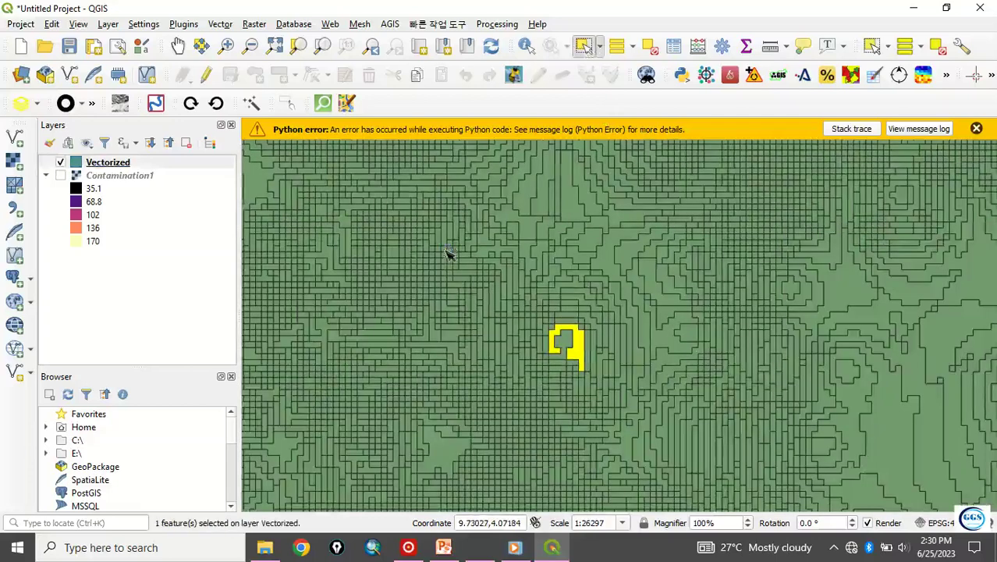
Step: Select a polygon, then open the Vectorized attribute table and toggle editing on
{"action": "left_click", "coordinate": [445, 249]}
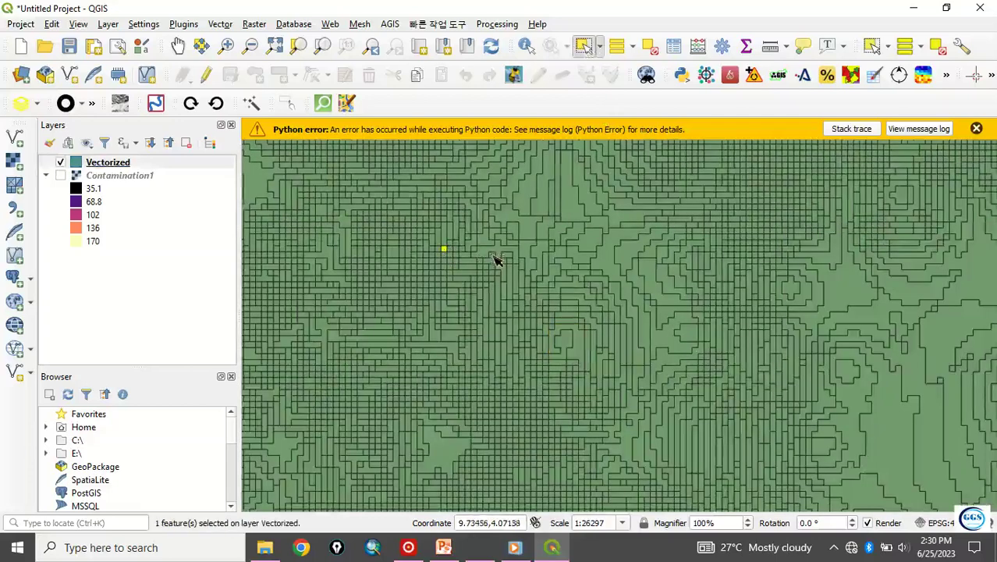
{"action": "left_click", "coordinate": [528, 217]}
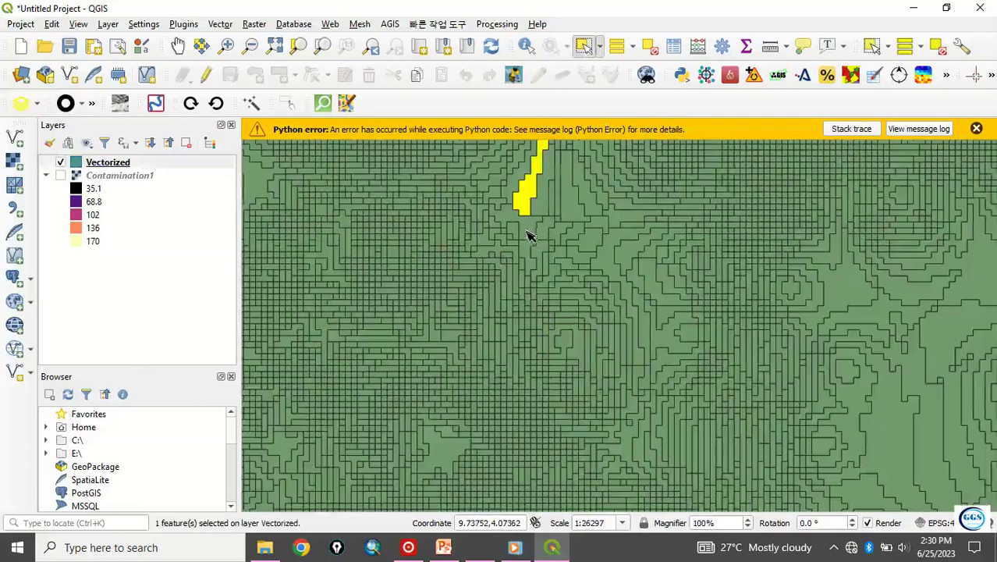
{"action": "right_click", "coordinate": [107, 164]}
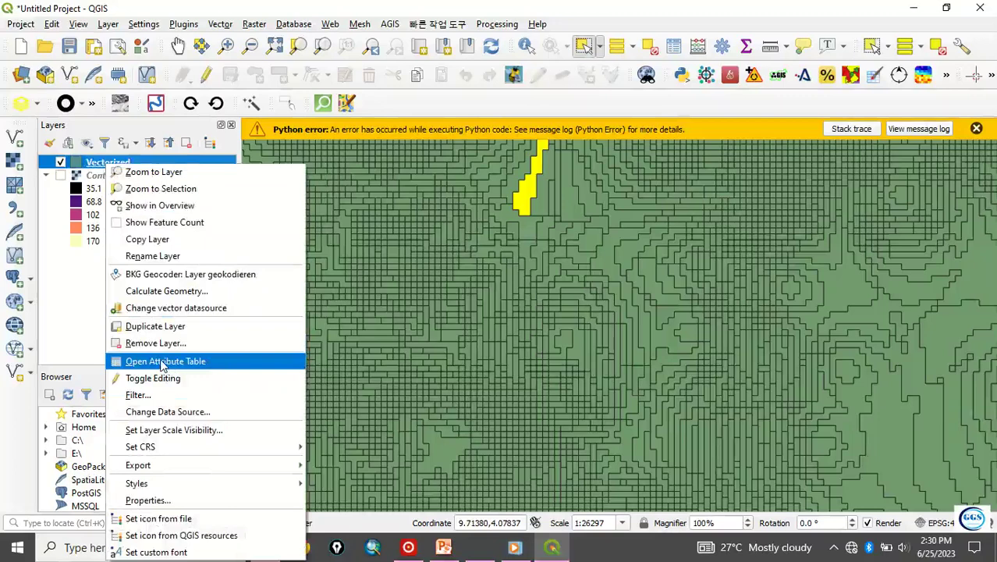
{"action": "left_click", "coordinate": [161, 364]}
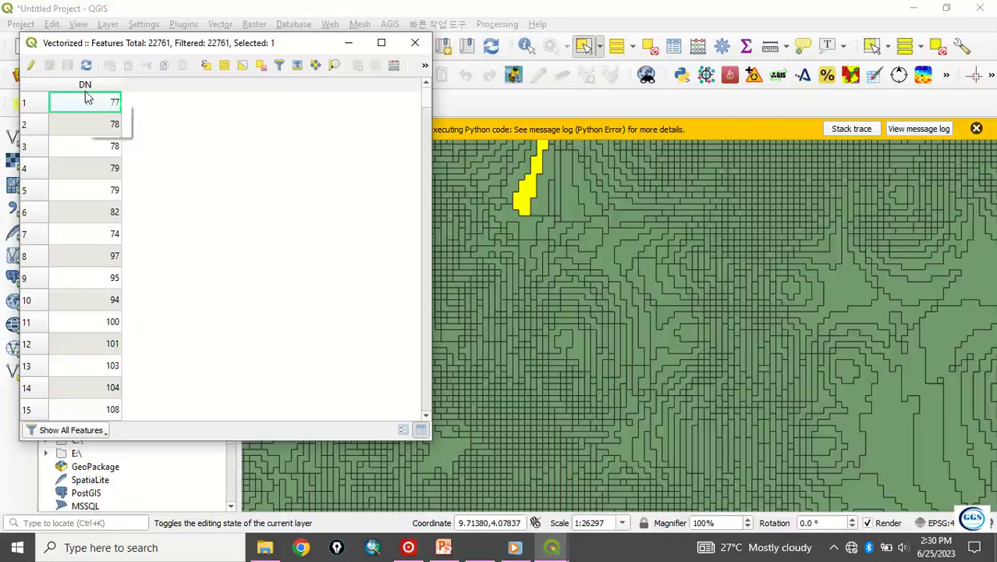
{"action": "left_click_drag", "start_coordinate": [89, 98], "coordinate": [100, 106]}
{"action": "left_click", "coordinate": [31, 67]}
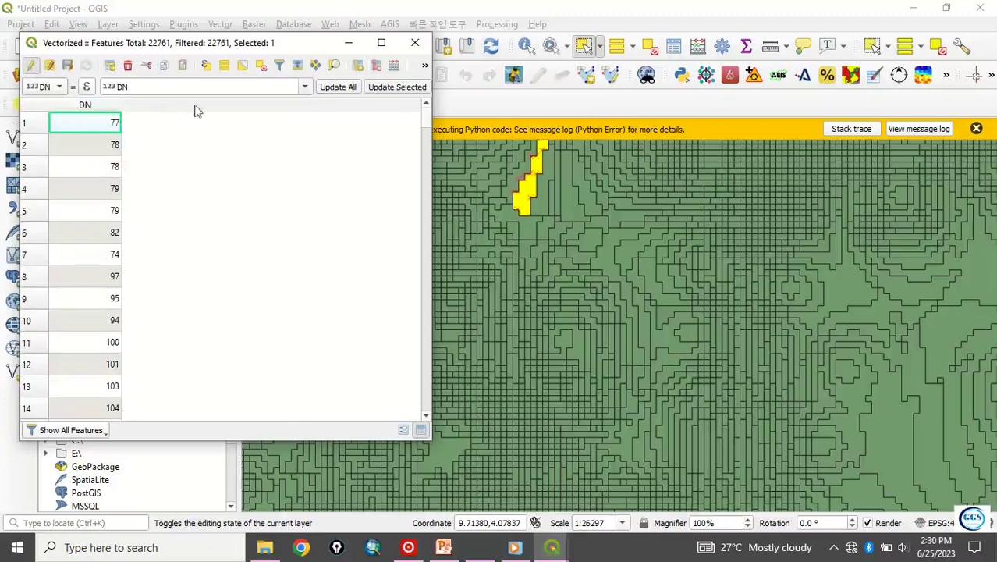
Step: Add a field named Area of type Decimal number (real), length 5, precision 2
{"action": "left_click", "coordinate": [358, 67]}
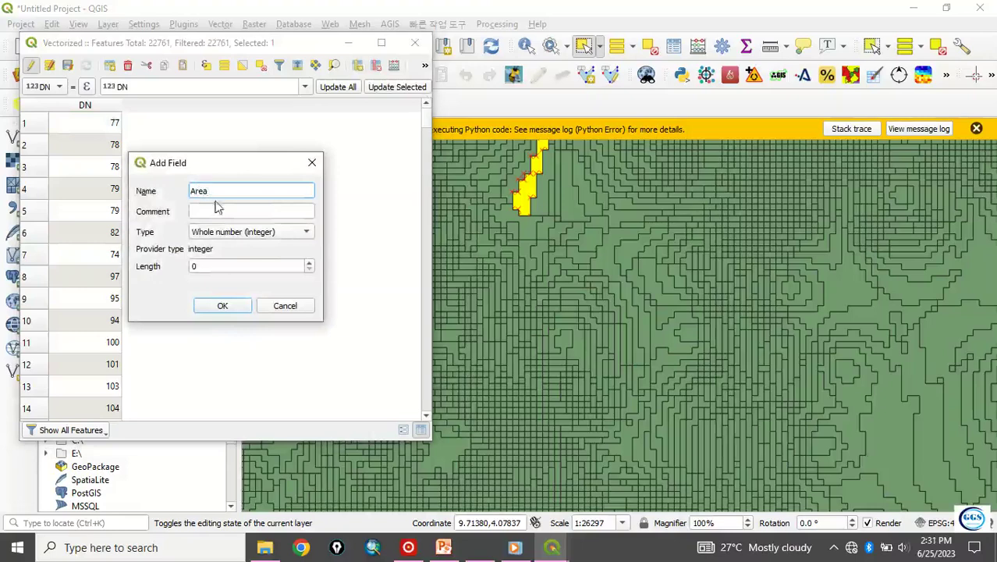
{"action": "left_click", "coordinate": [248, 233]}
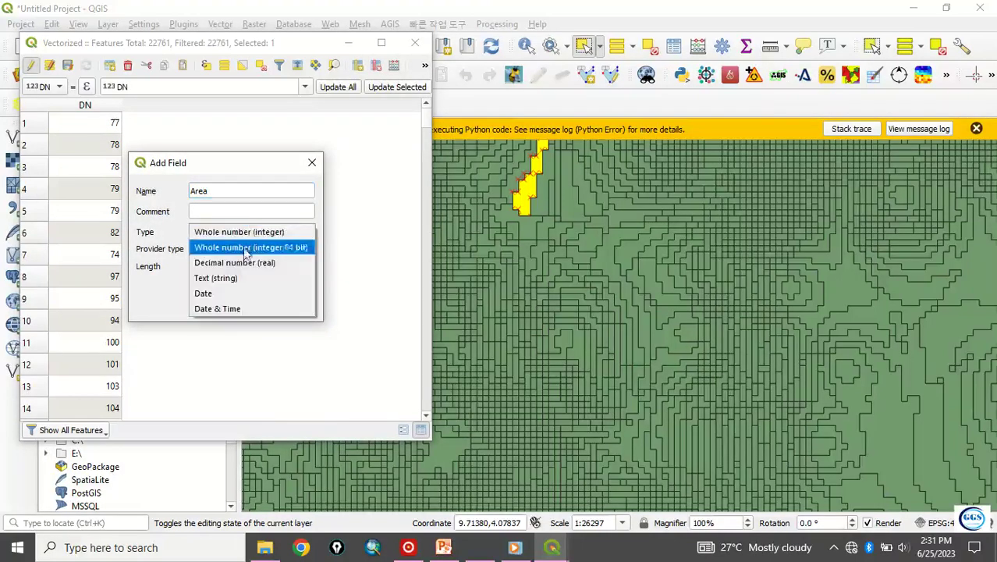
{"action": "left_click", "coordinate": [233, 264]}
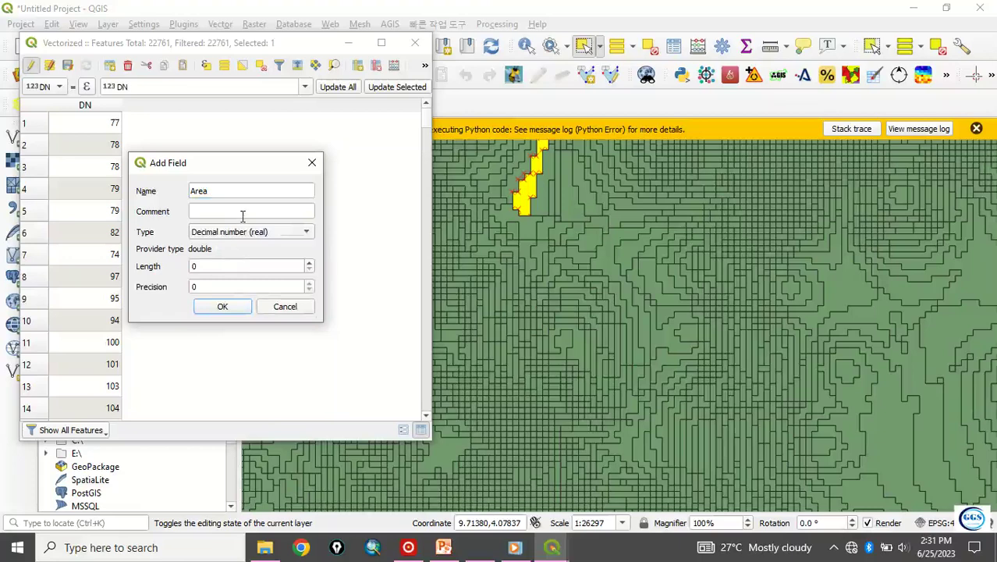
{"action": "left_click", "coordinate": [215, 267]}
{"action": "left_click_drag", "start_coordinate": [195, 266], "coordinate": [189, 269]}
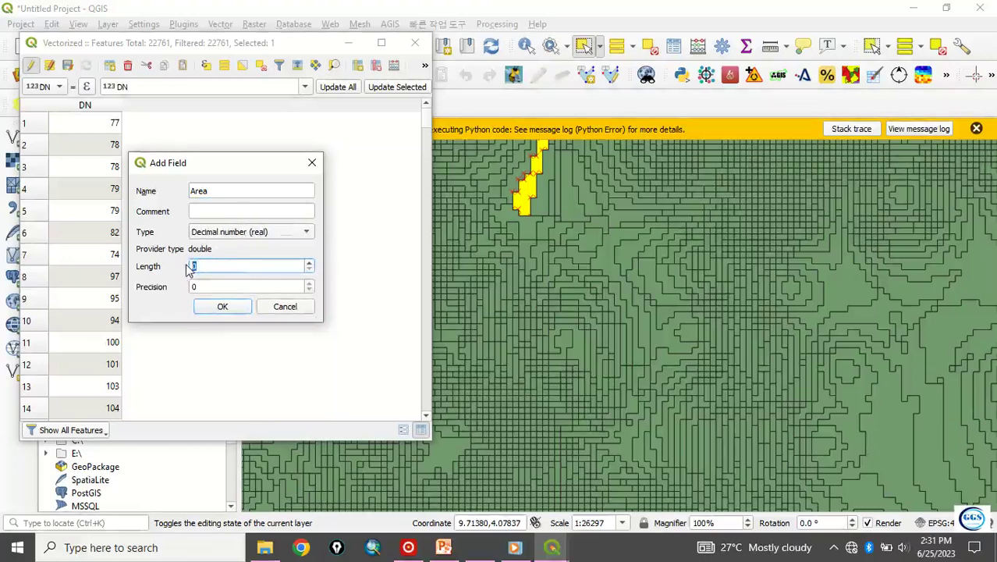
{"action": "left_click", "coordinate": [198, 287]}
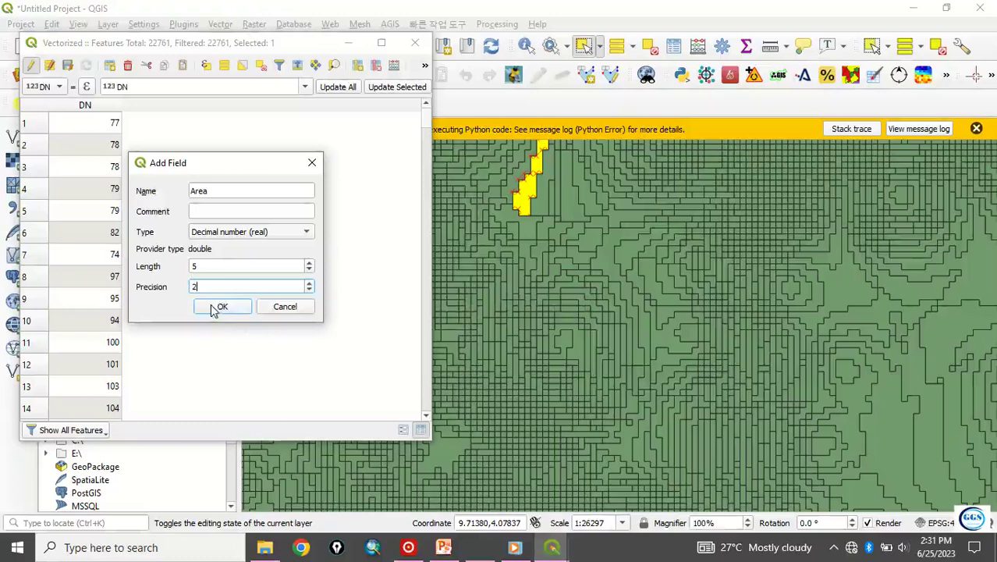
{"action": "left_click", "coordinate": [219, 310]}
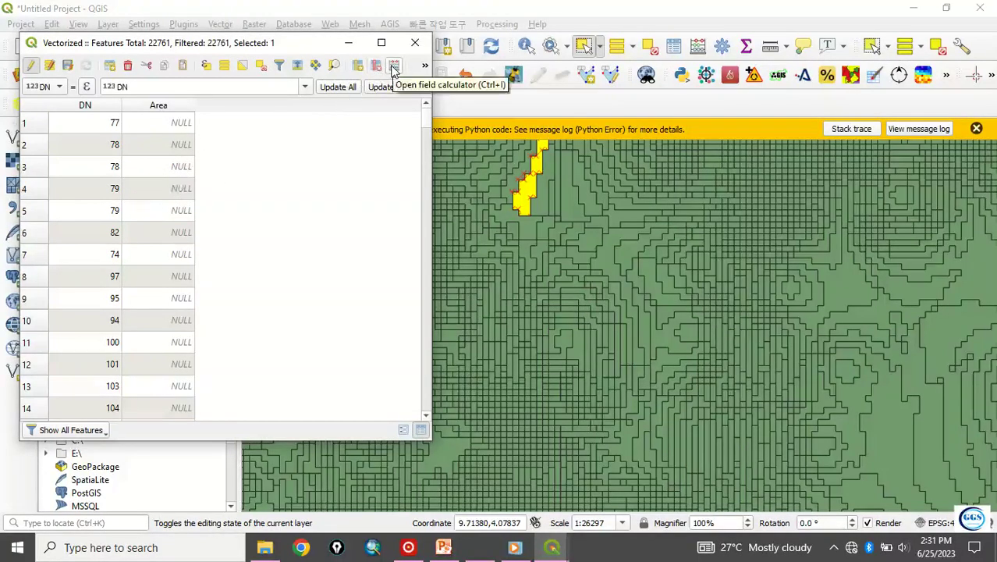
Step: Update the existing Area field for the selected feature with $area / 1000000
{"action": "left_click", "coordinate": [394, 68]}
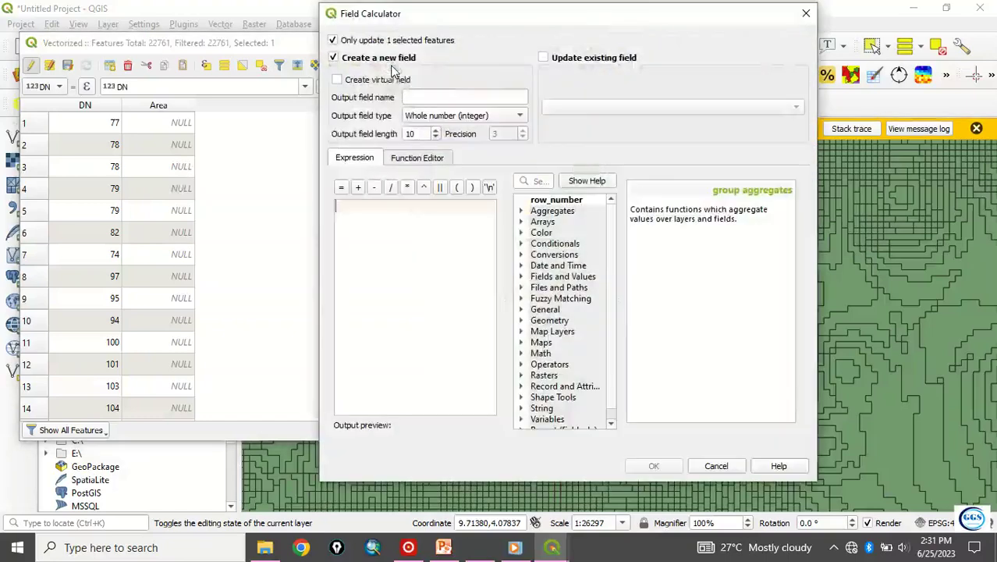
{"action": "left_click", "coordinate": [543, 59]}
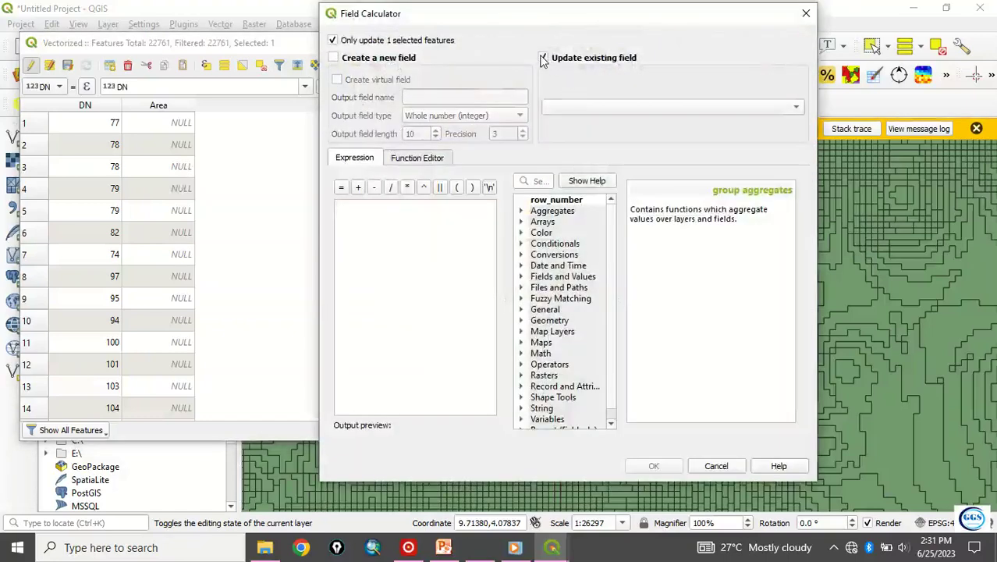
{"action": "left_click", "coordinate": [797, 109]}
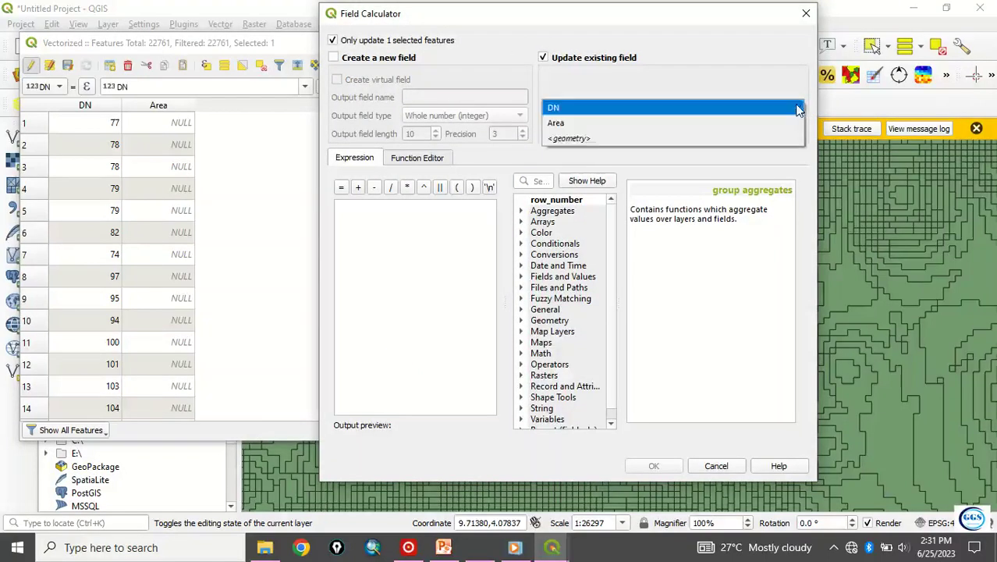
{"action": "left_click", "coordinate": [551, 127]}
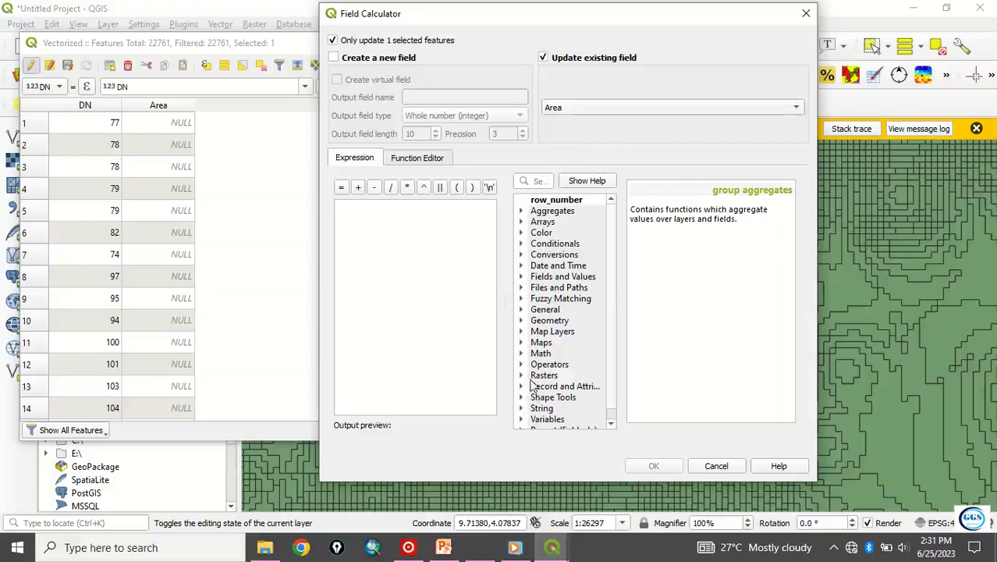
{"action": "scroll", "coordinate": [545, 377], "scroll_direction": "down", "scroll_amount": 1}
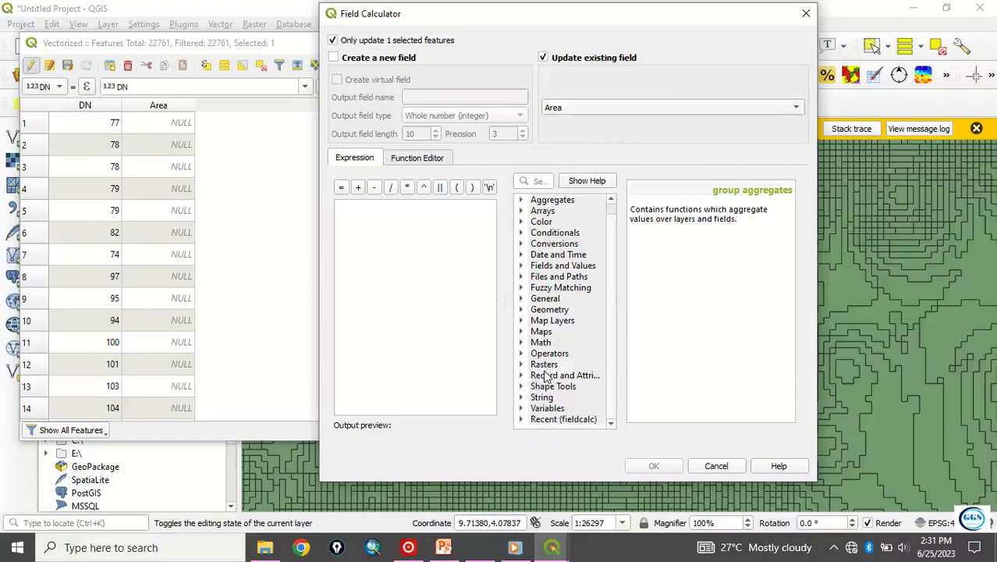
{"action": "left_click", "coordinate": [521, 309]}
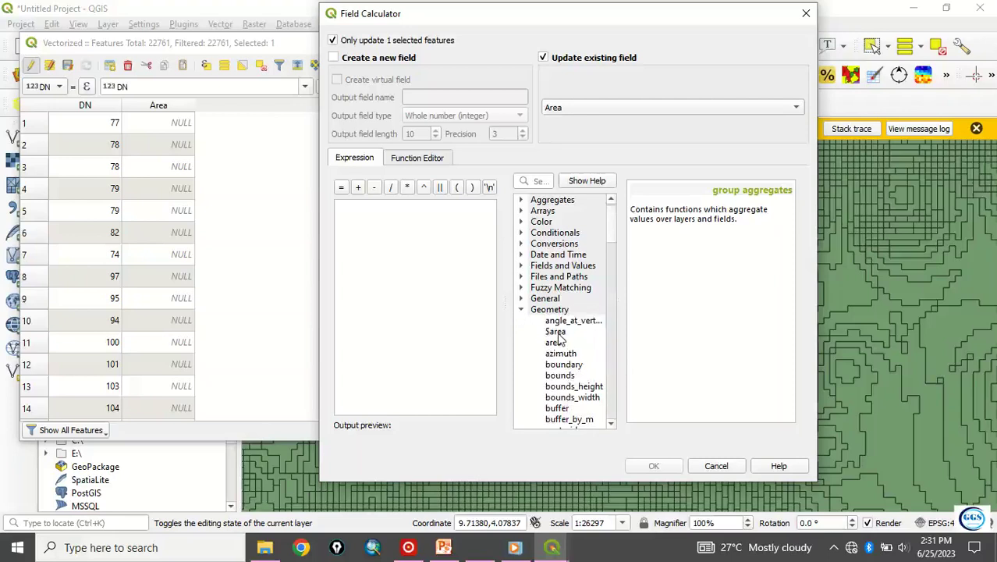
{"action": "double_click", "coordinate": [556, 333]}
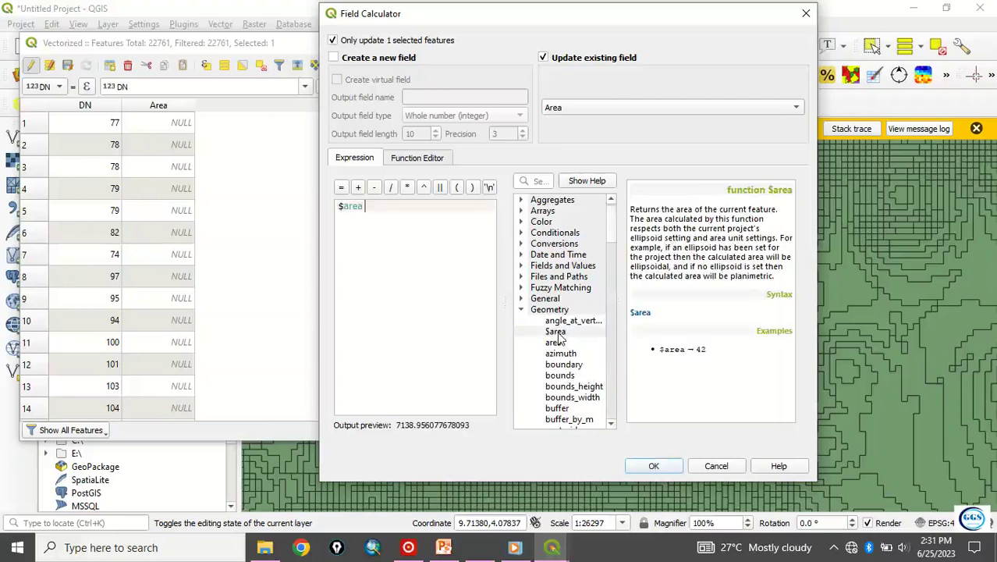
{"action": "left_click", "coordinate": [391, 189]}
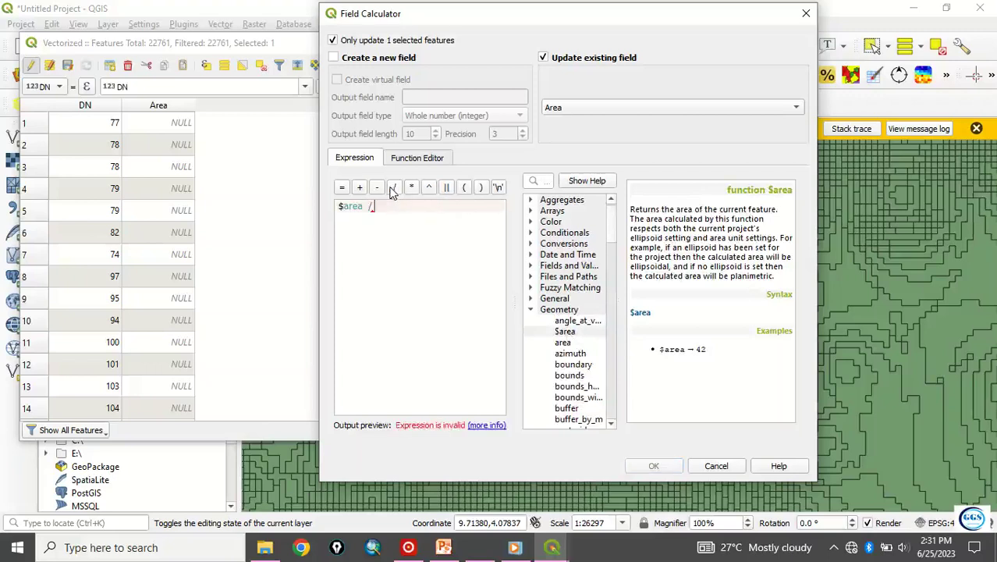
{"action": "type", "text": "100000"}
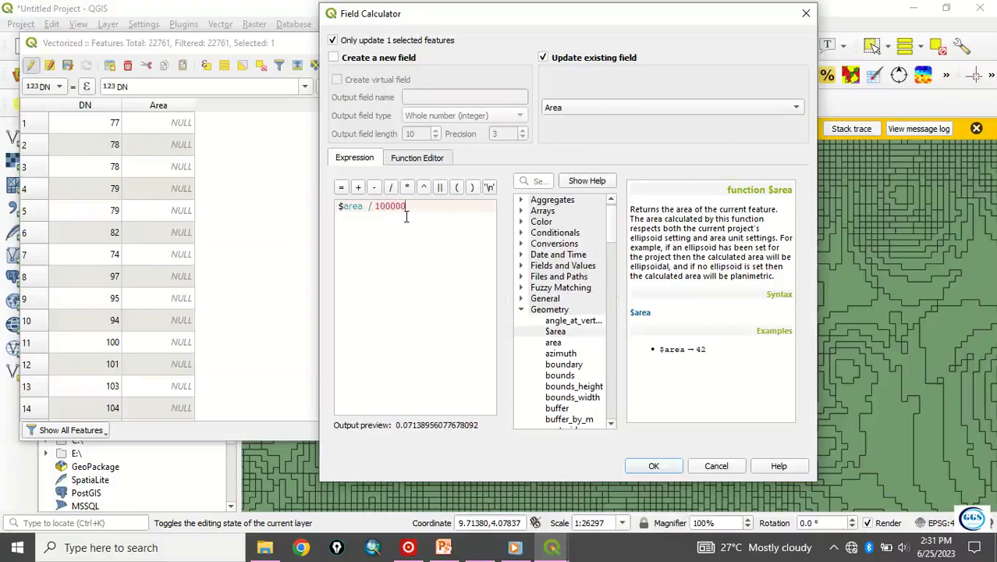
{"action": "type", "text": "0"}
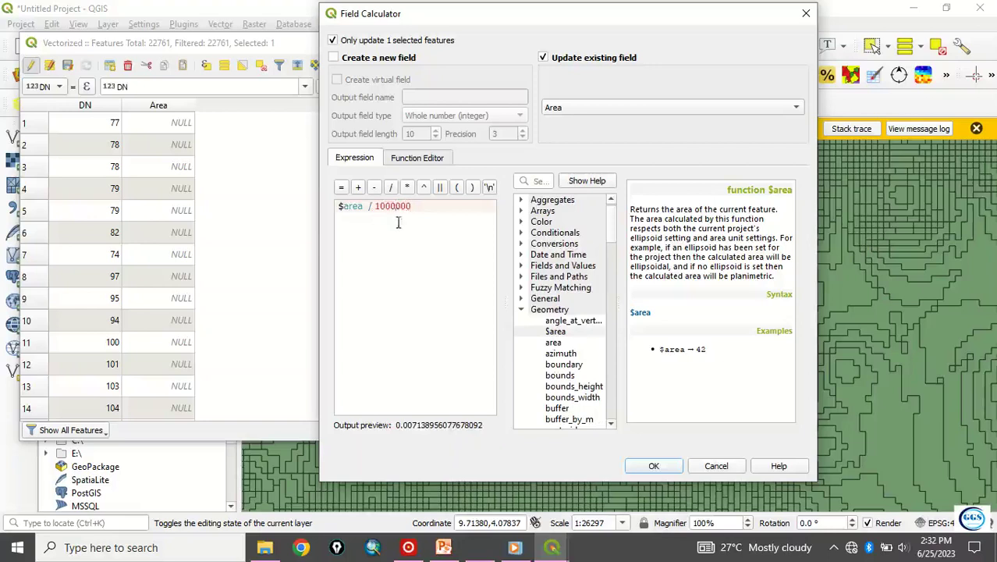
{"action": "left_click", "coordinate": [653, 466]}
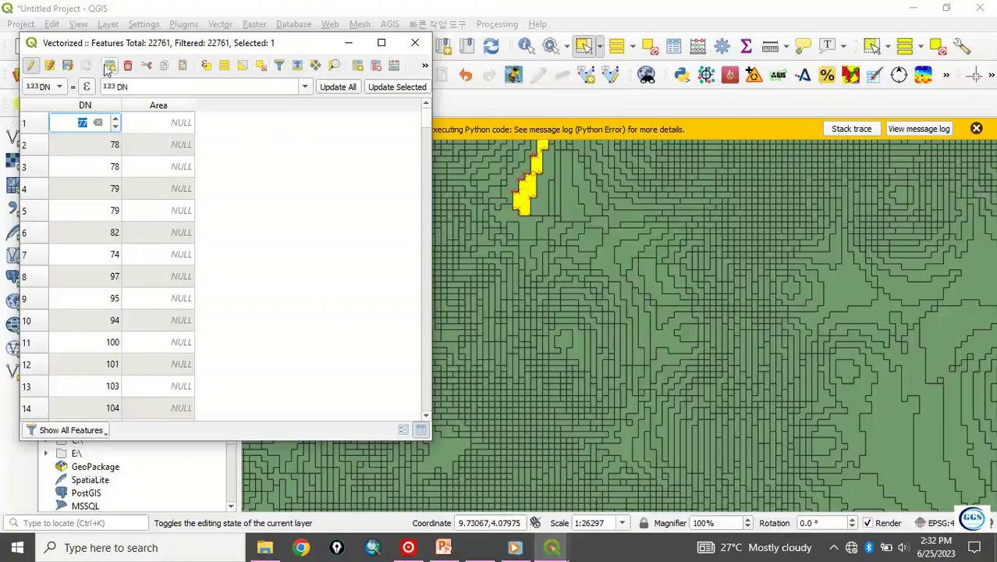
Step: Clear the selection, recompute Area as $area / 1000000 for all features, and sort largest first
{"action": "left_click", "coordinate": [261, 66]}
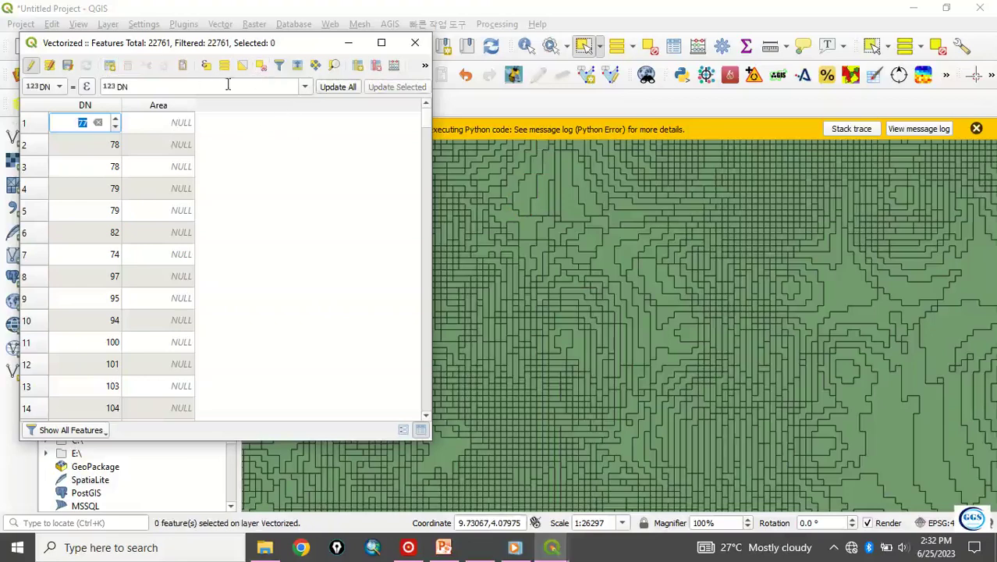
{"action": "left_click", "coordinate": [394, 66]}
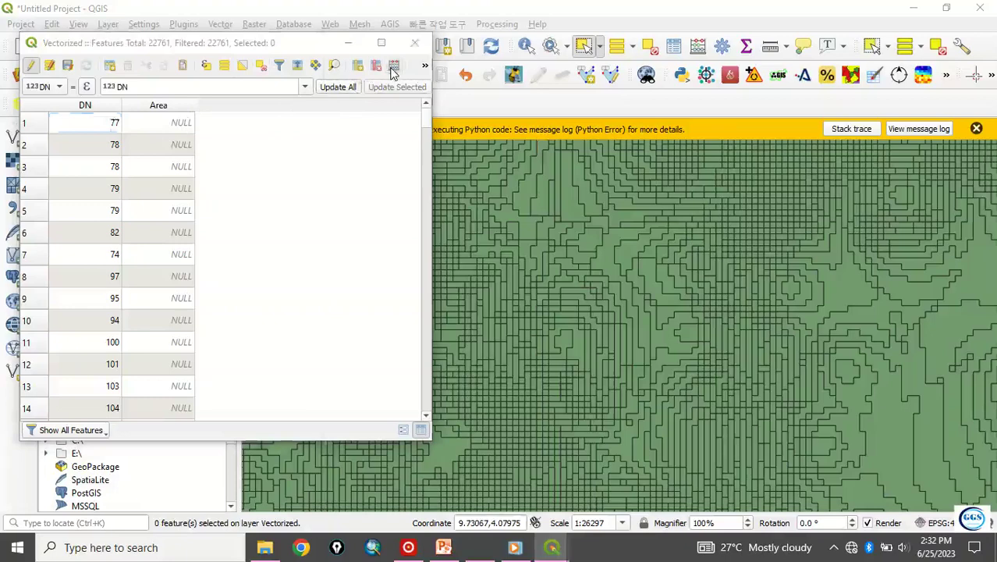
{"action": "left_click", "coordinate": [565, 58]}
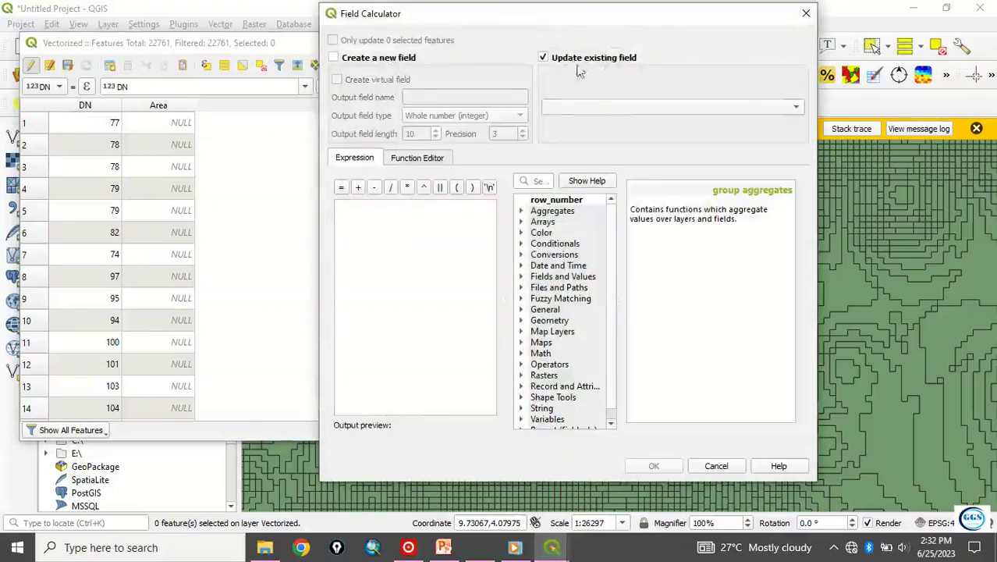
{"action": "left_click", "coordinate": [589, 112]}
{"action": "left_click", "coordinate": [563, 121]}
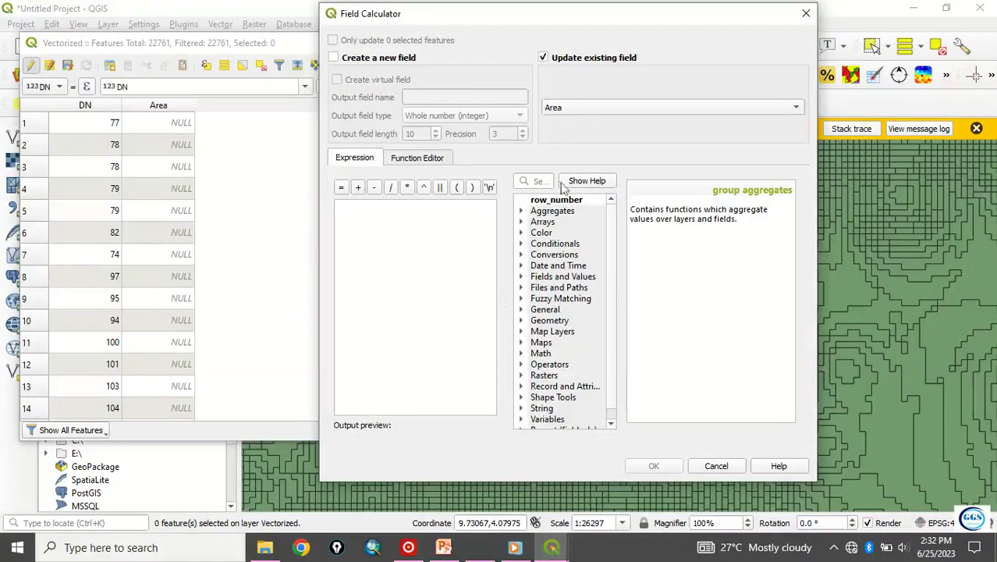
{"action": "left_click", "coordinate": [527, 324]}
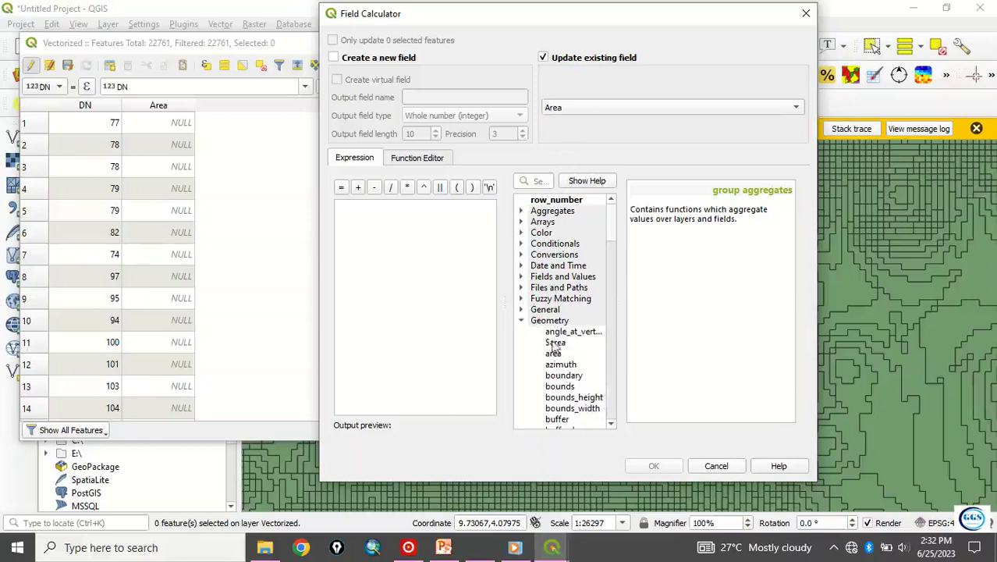
{"action": "double_click", "coordinate": [554, 343]}
{"action": "left_click", "coordinate": [390, 187]}
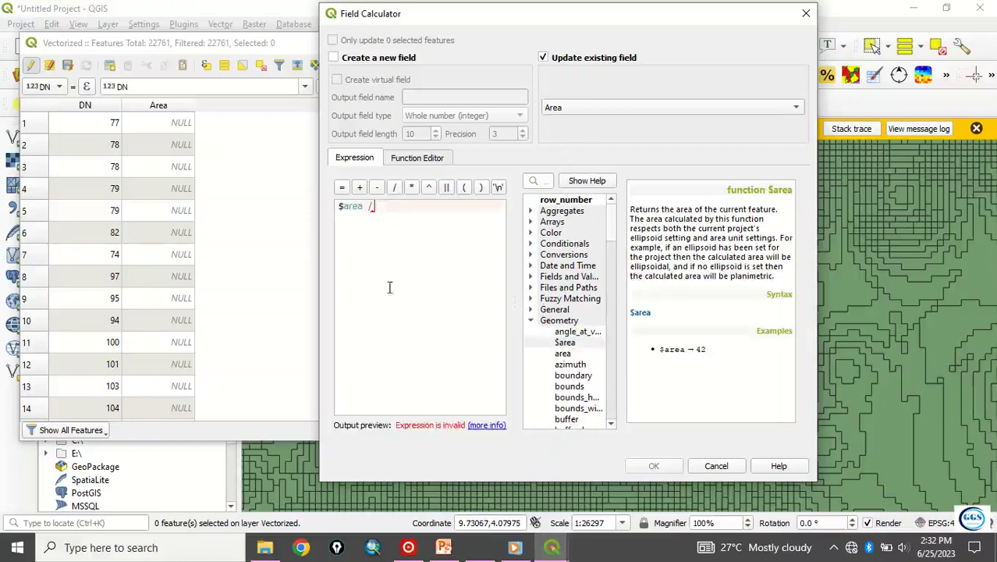
{"action": "type", "text": "1000000"}
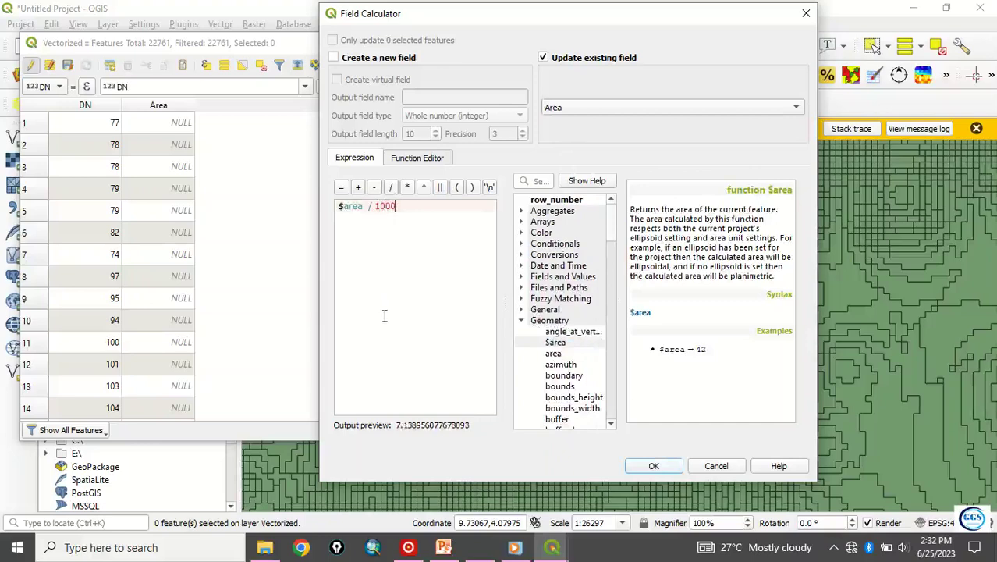
{"action": "left_click", "coordinate": [632, 468]}
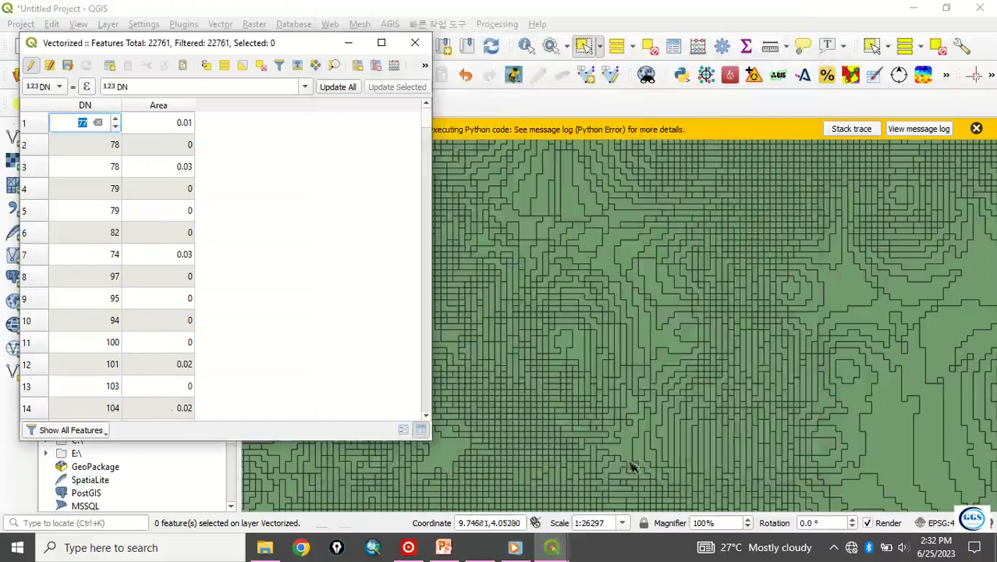
{"action": "left_click", "coordinate": [183, 107]}
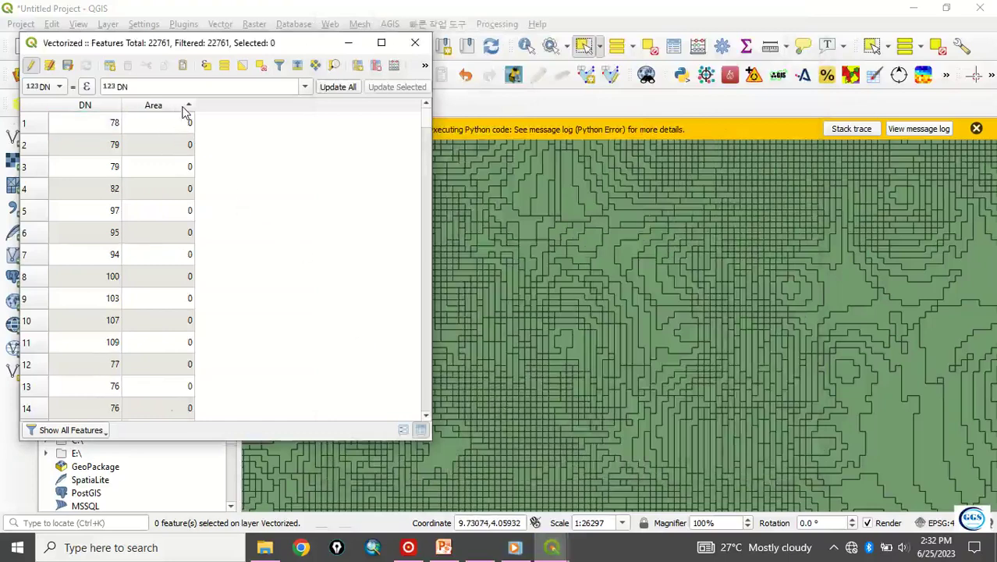
{"action": "left_click", "coordinate": [184, 110]}
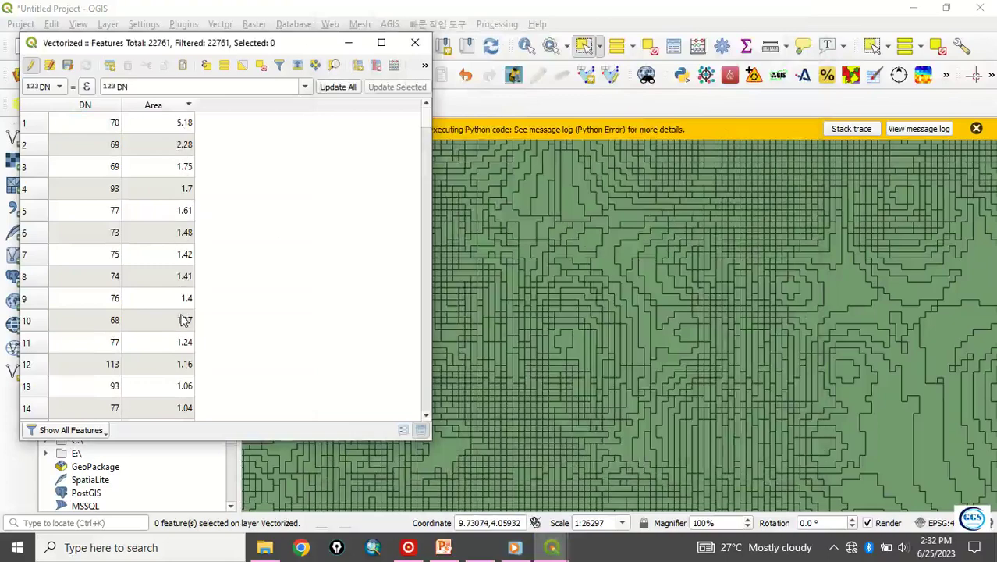
Step: In Windows Photos, view the 1.JPG title slide, then return to 2.png and zoom in
{"action": "left_click", "coordinate": [476, 550]}
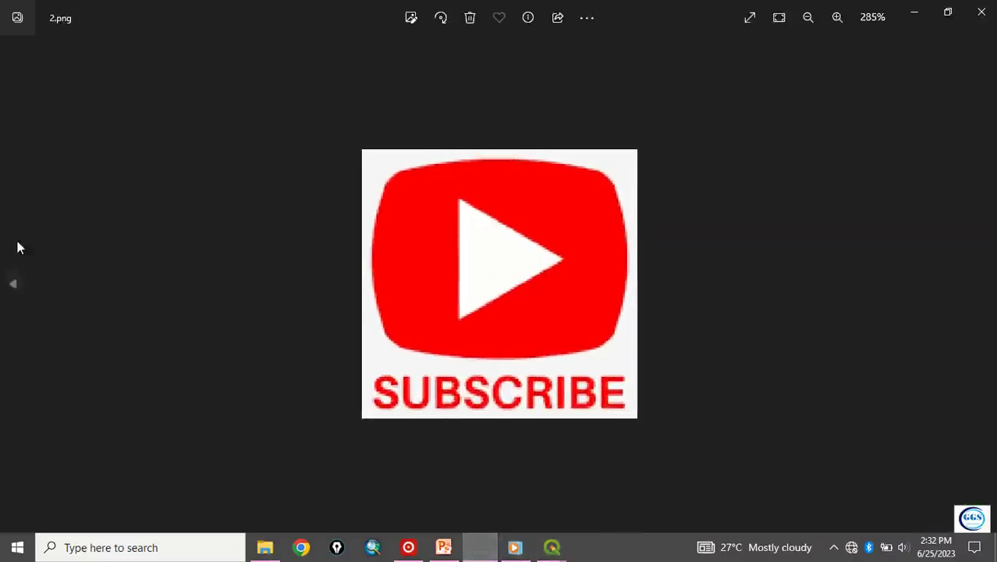
{"action": "left_click", "coordinate": [6, 290]}
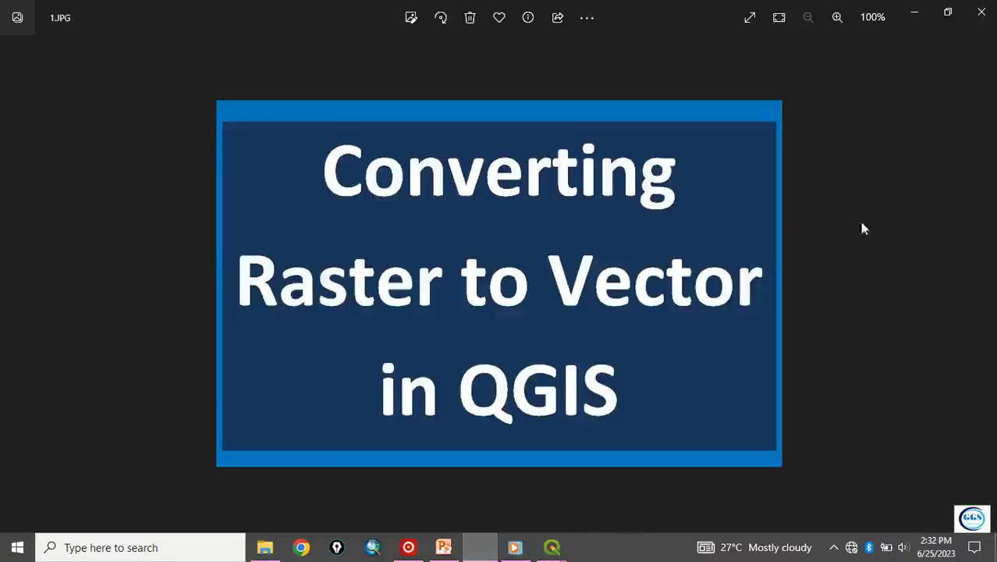
{"action": "left_click", "coordinate": [984, 285]}
{"action": "scroll", "coordinate": [476, 324], "scroll_direction": "up", "scroll_amount": 3}
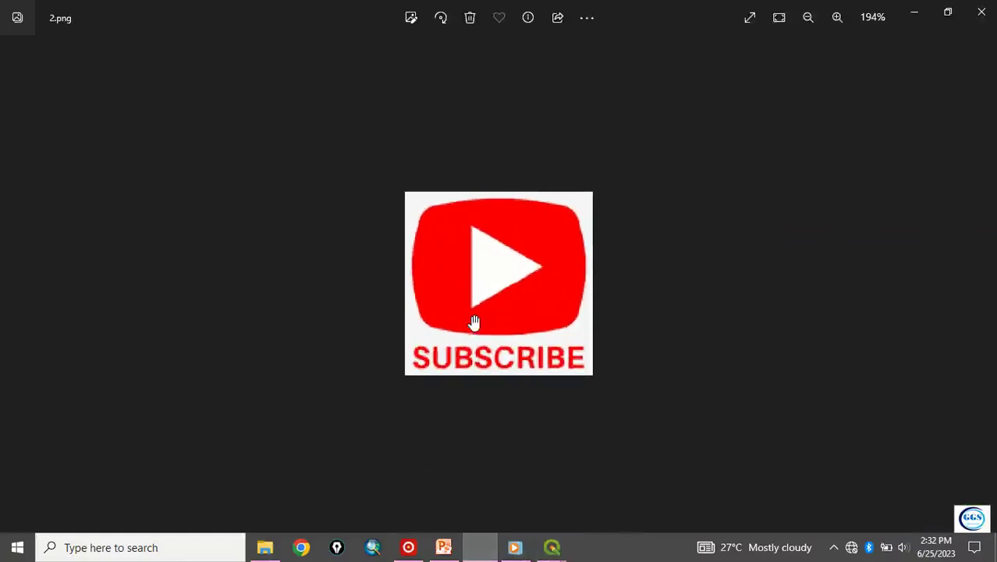